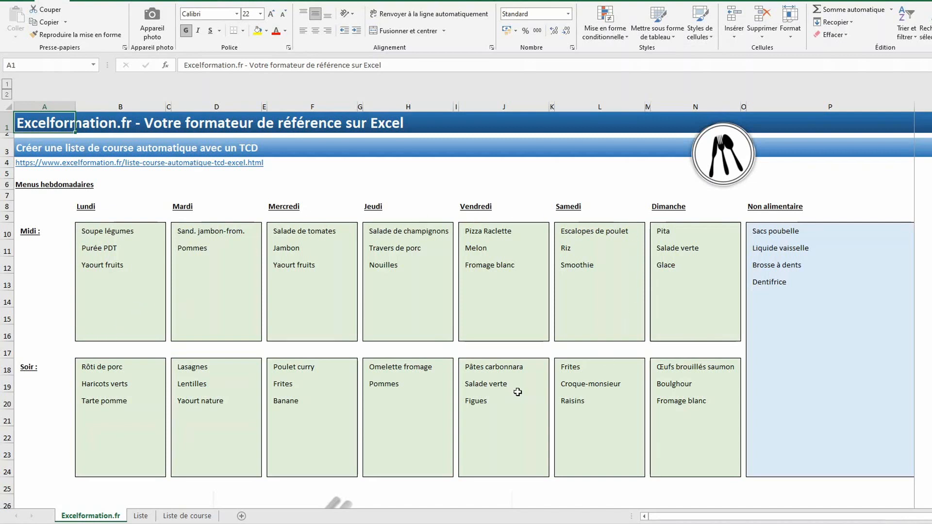
Step: Review the shopping list pivot table on the Liste de course sheet and the menu table's columns on the Liste sheet
{"action": "left_click", "coordinate": [187, 515]}
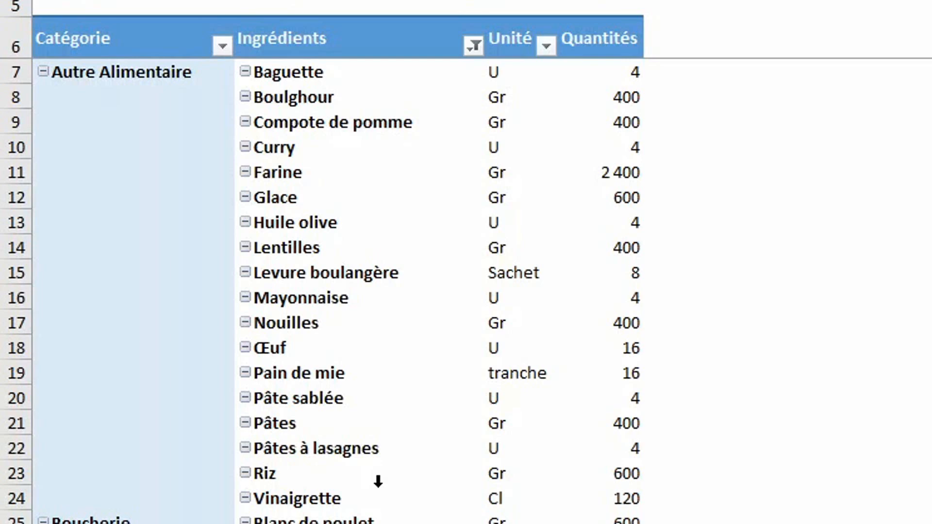
{"action": "scroll", "coordinate": [423, 483], "scroll_direction": "down", "scroll_amount": 7}
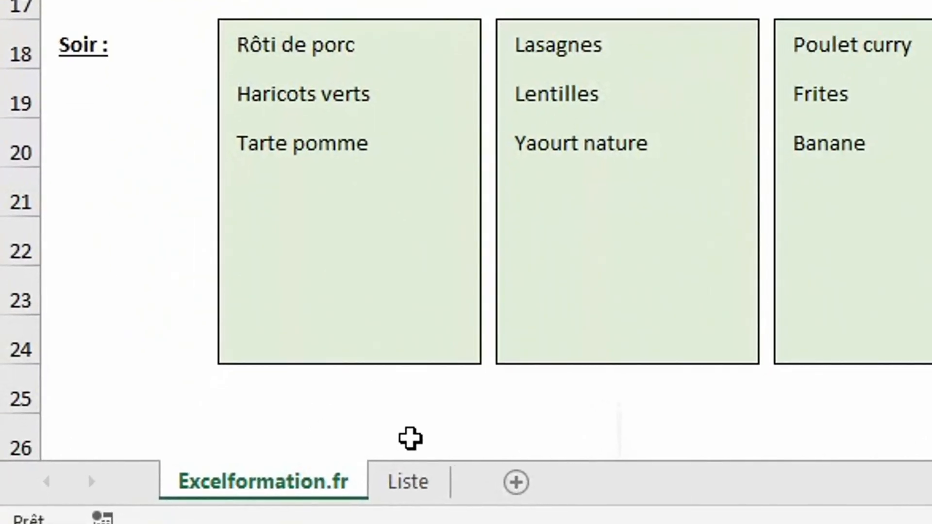
{"action": "left_click", "coordinate": [411, 484]}
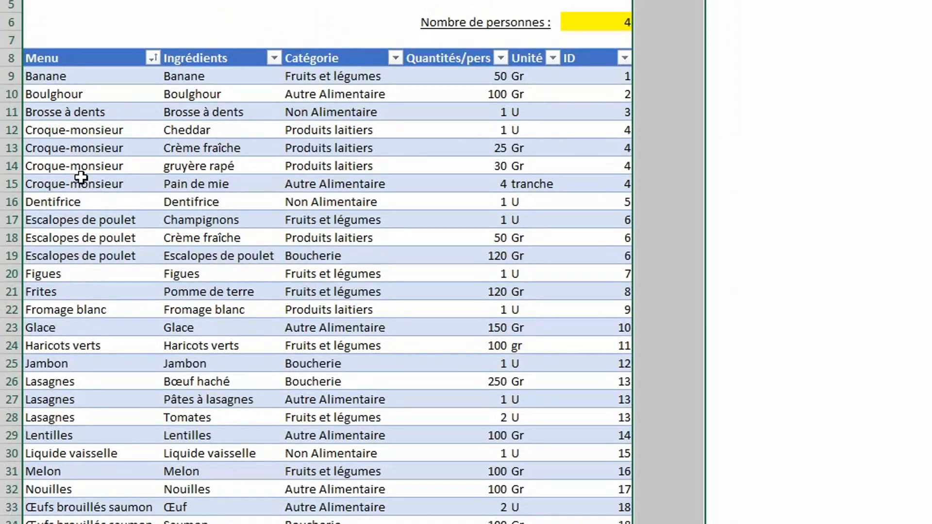
{"action": "left_click", "coordinate": [67, 77]}
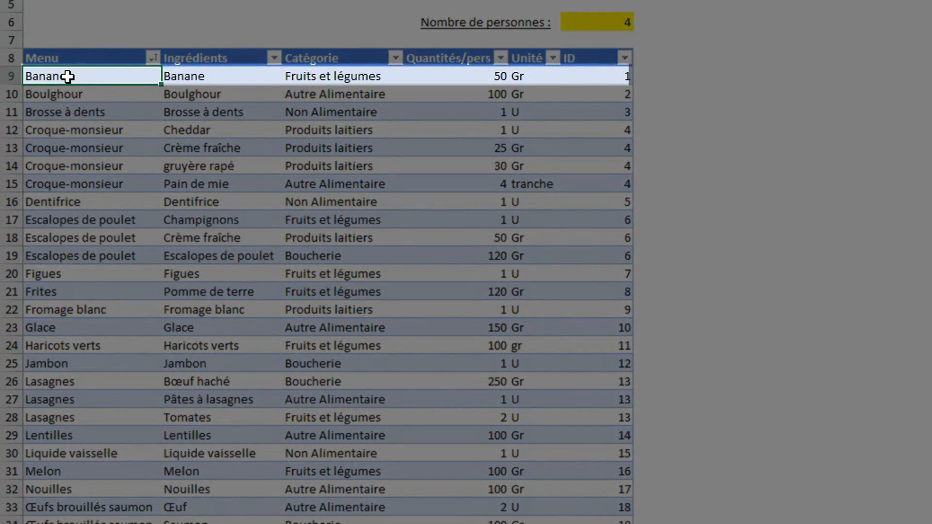
{"action": "left_click", "coordinate": [228, 69]}
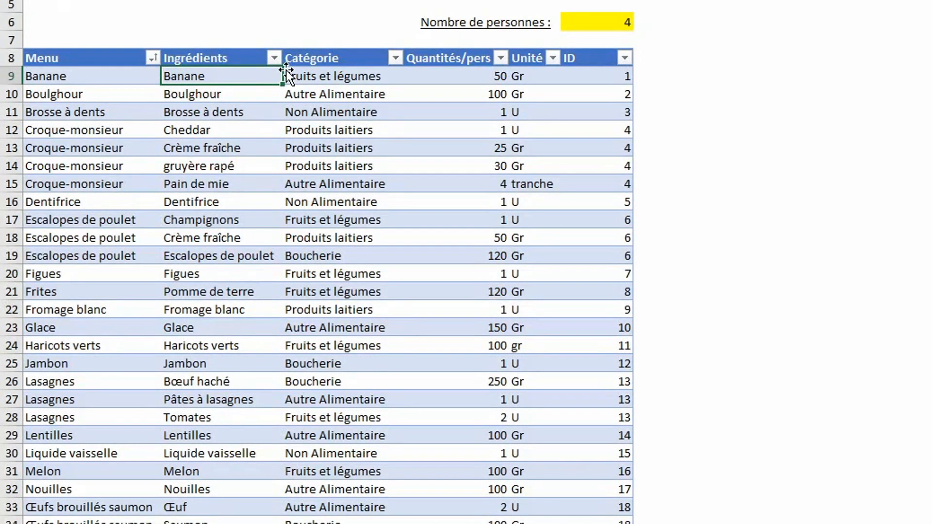
{"action": "left_click", "coordinate": [312, 72]}
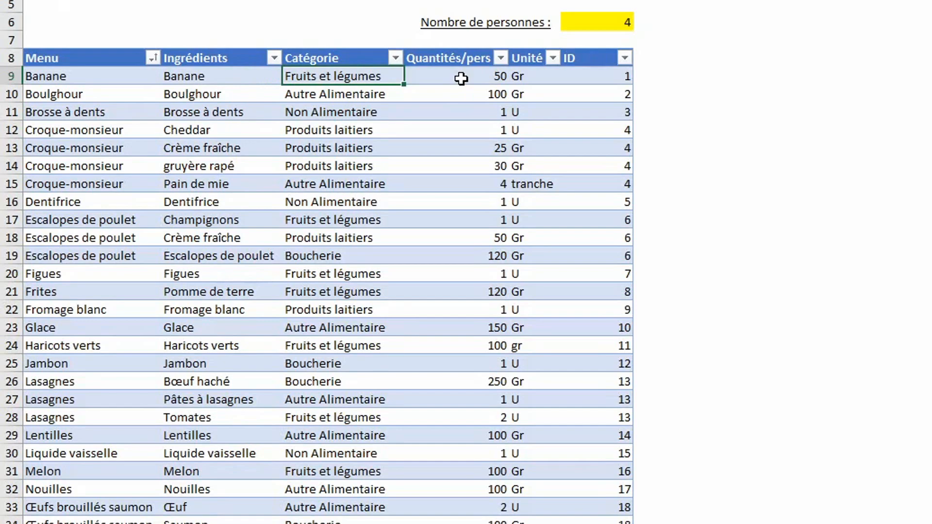
{"action": "left_click", "coordinate": [64, 382]}
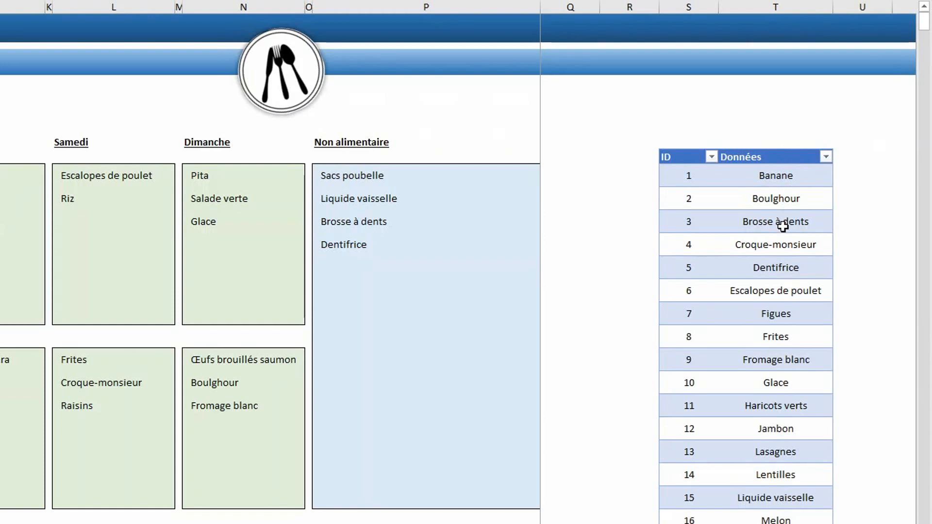
Step: Examine the unique dish table beside the weekly menus and the dropdown choices of Friday lunch's second dish, leaving the cell as is
{"action": "left_click", "coordinate": [789, 455]}
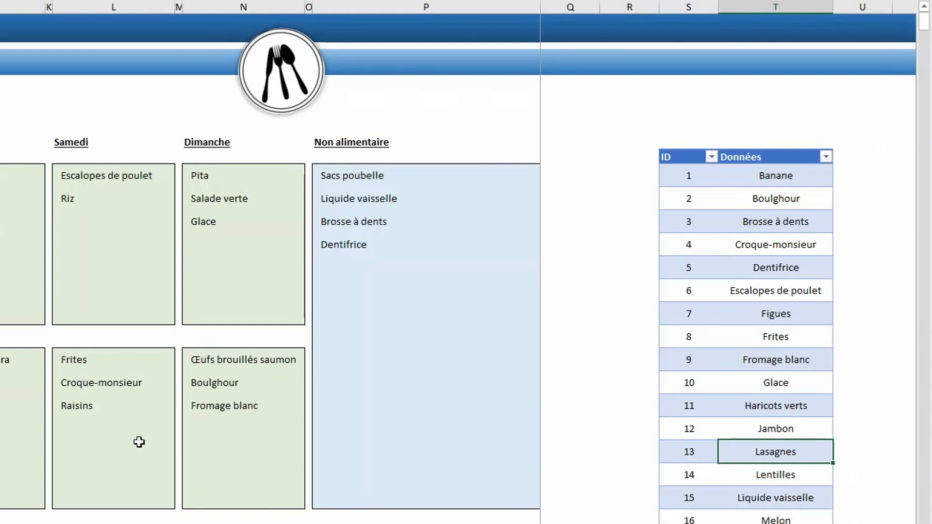
{"action": "left_click", "coordinate": [2, 198]}
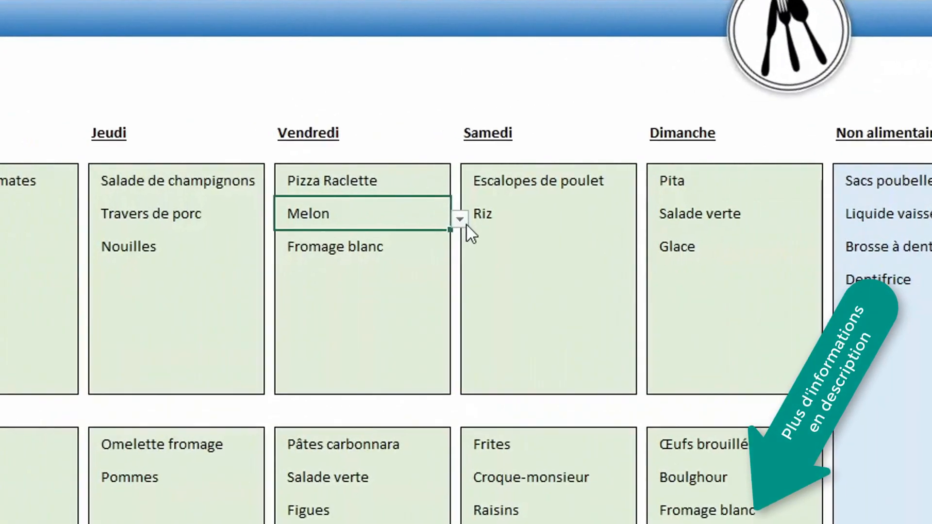
{"action": "left_click", "coordinate": [51, 201]}
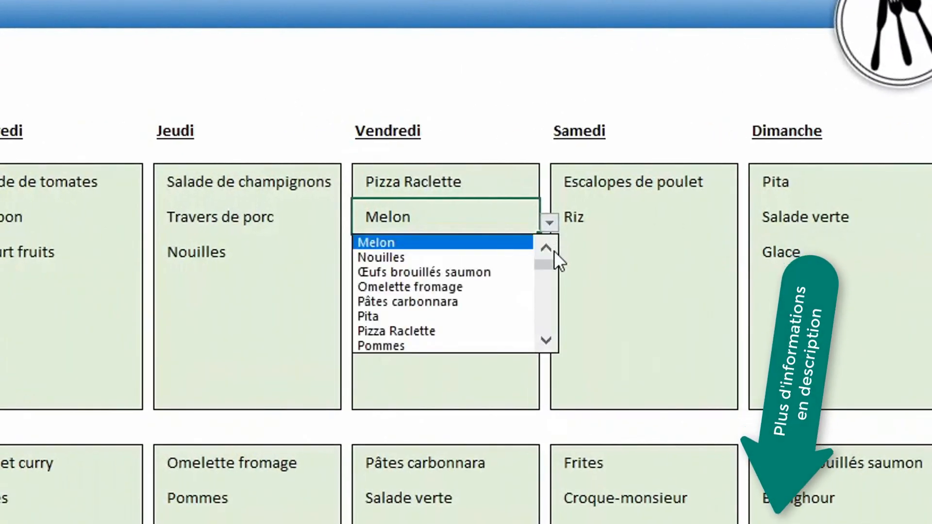
{"action": "scroll", "coordinate": [546, 245], "scroll_direction": "up", "scroll_amount": 3}
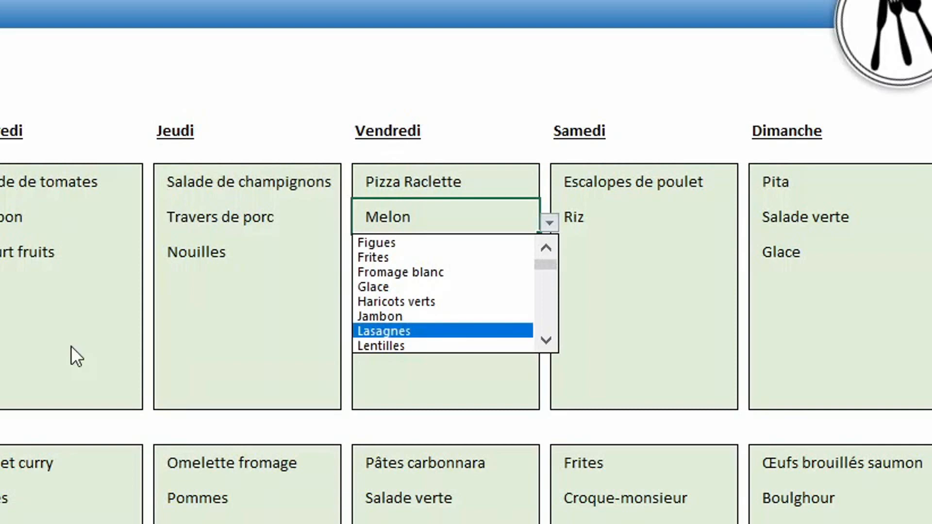
{"action": "key", "text": "Up"}
{"action": "key", "text": "Up"}
{"action": "key", "text": "Escape"}
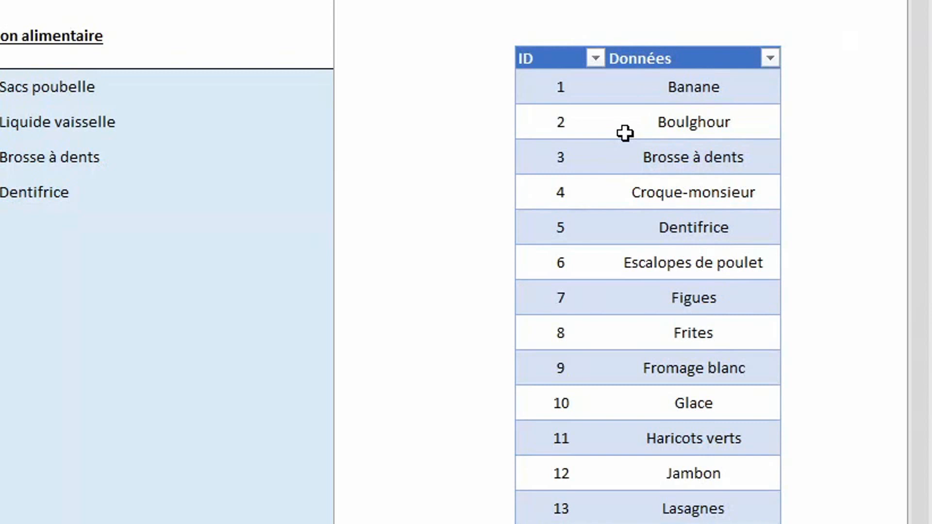
Step: Add a column headed Nombre to the unique dish table, directly after the Données column
{"action": "left_click", "coordinate": [820, 61]}
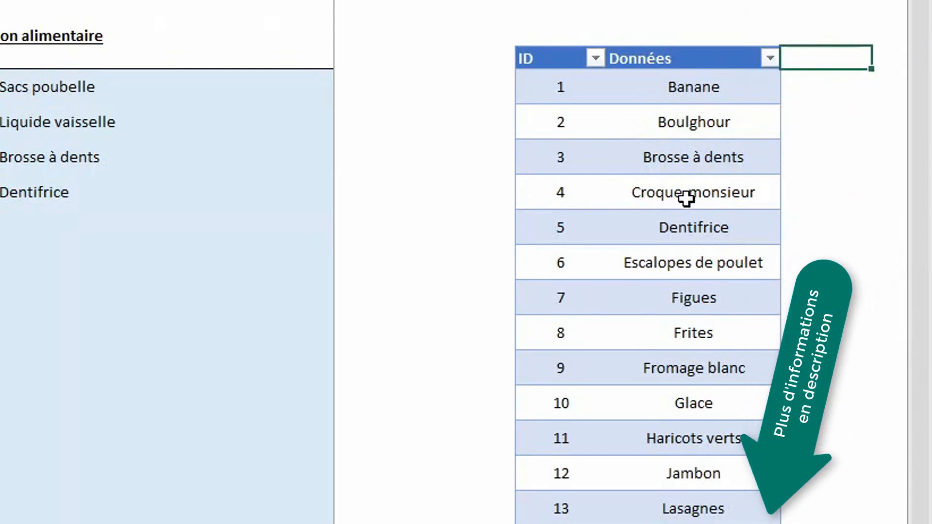
{"action": "type", "text": "Nomb"}
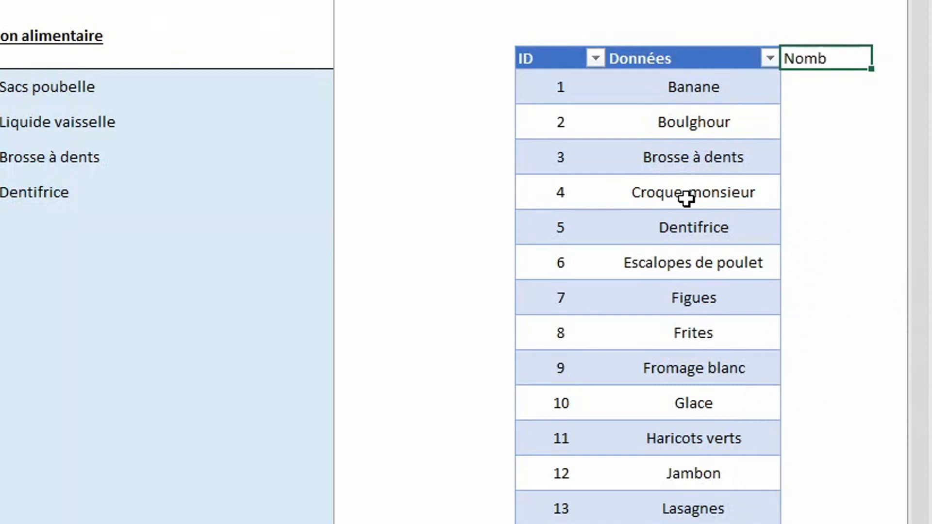
{"action": "type", "text": "re"}
{"action": "key", "text": "Return"}
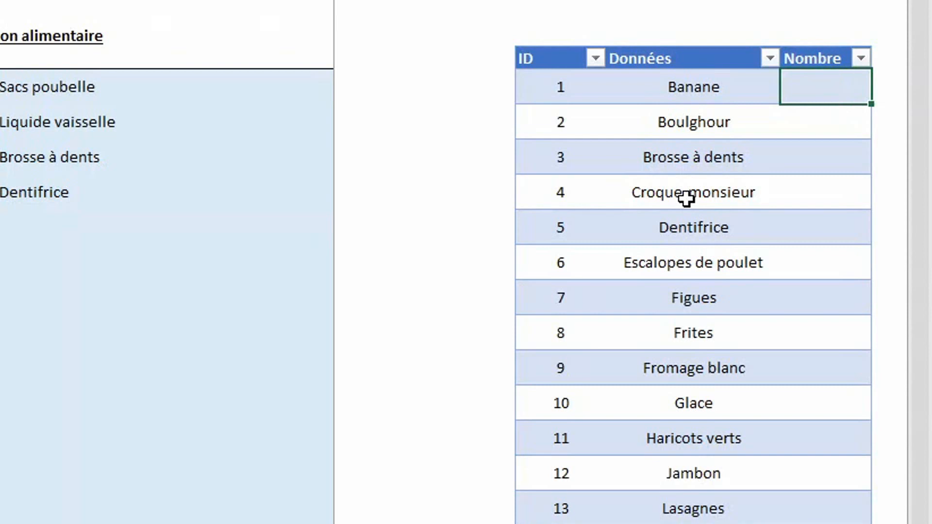
{"action": "type", "text": "=nb.si"}
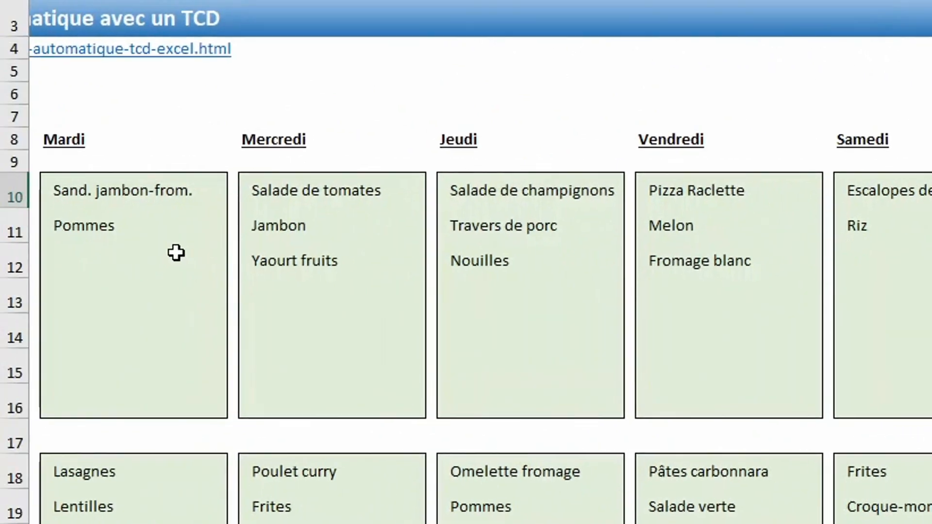
{"action": "scroll", "coordinate": [109, 192], "scroll_direction": "left", "scroll_amount": 1}
{"action": "left_click", "coordinate": [108, 191]}
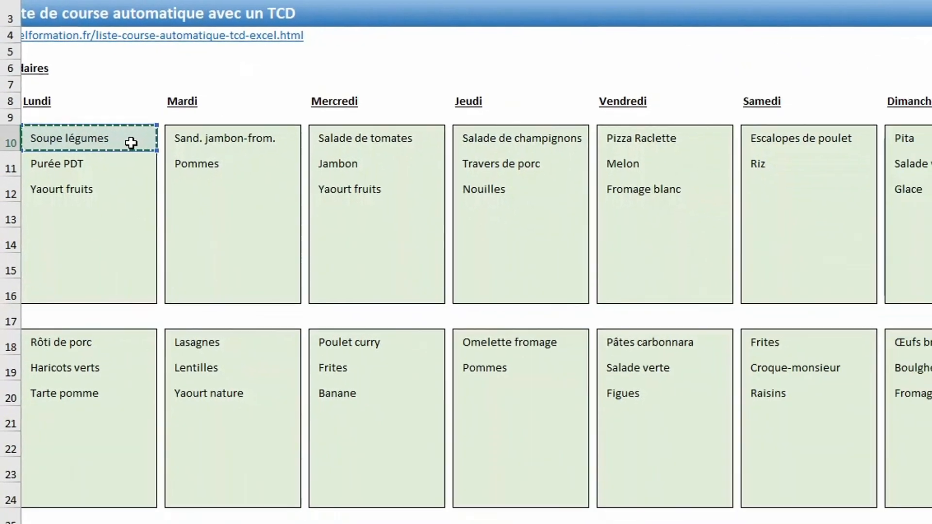
{"action": "left_click_drag", "start_coordinate": [178, 194], "coordinate": [890, 467]}
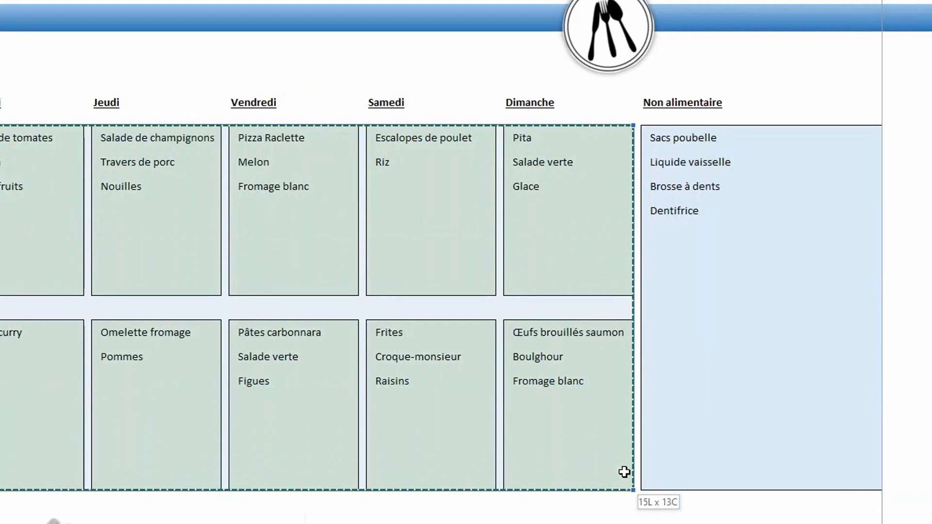
{"action": "left_click_drag", "start_coordinate": [624, 471], "coordinate": [797, 479]}
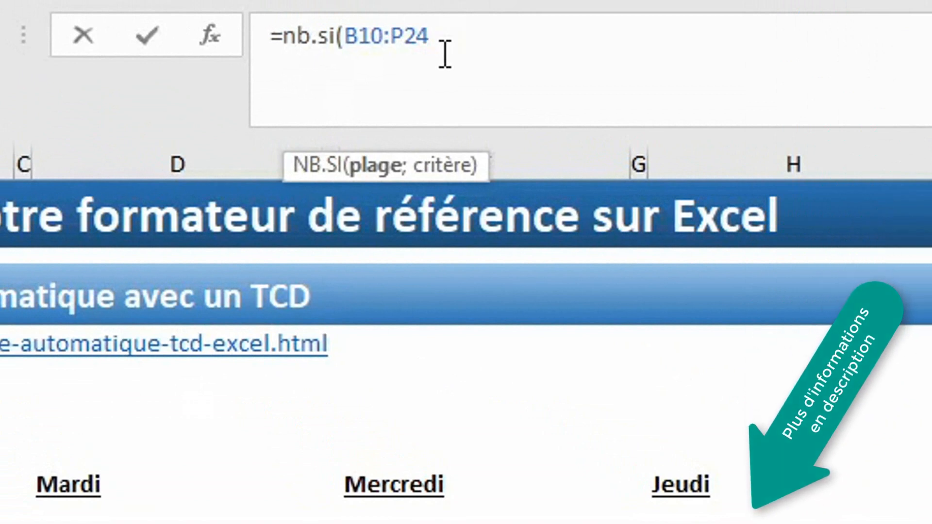
{"action": "key", "text": "F4"}
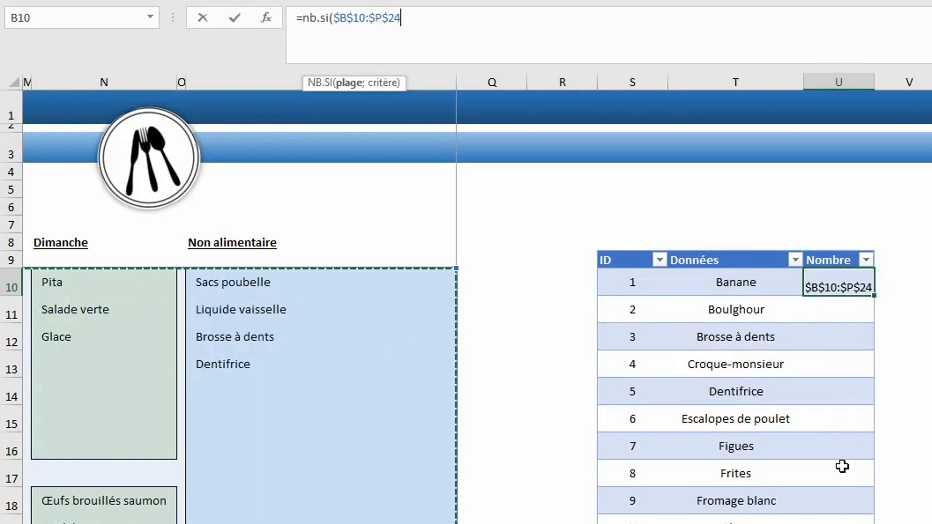
{"action": "type", "text": ";"}
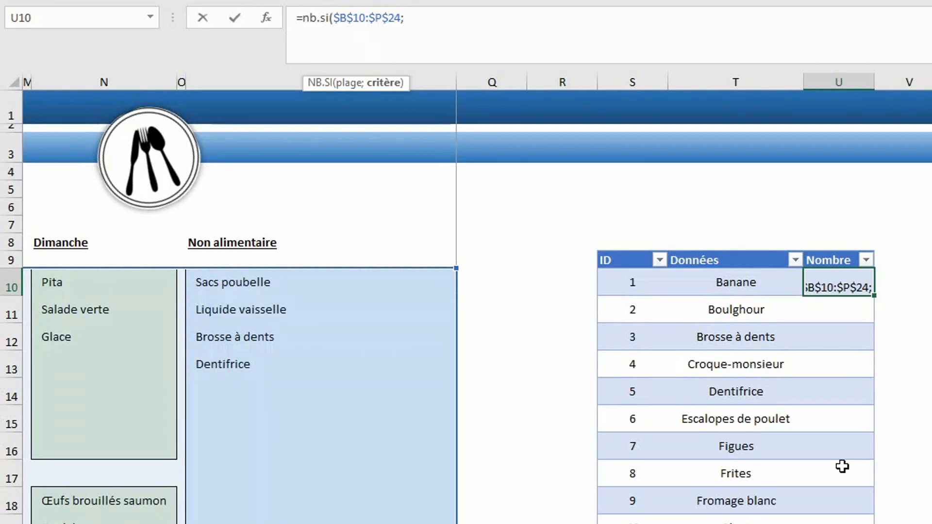
{"action": "left_click", "coordinate": [753, 283]}
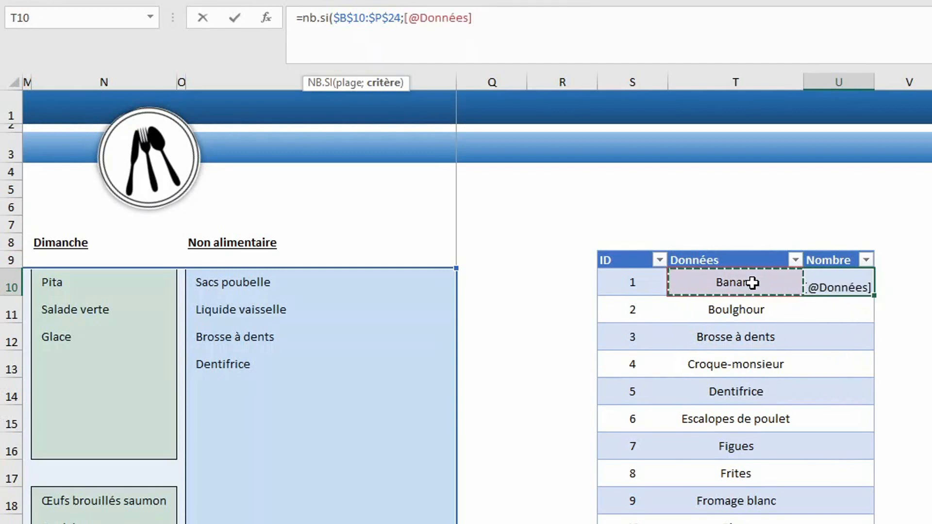
{"action": "key", "text": "Return"}
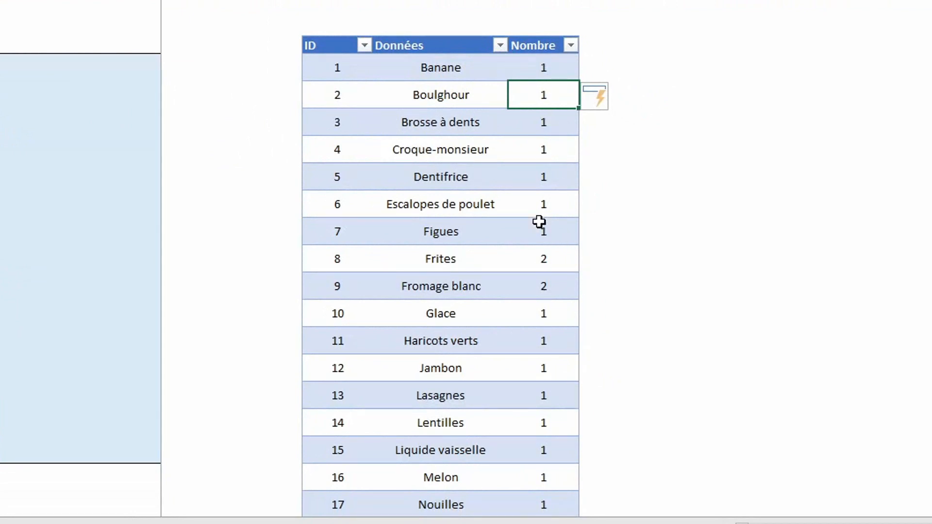
Step: Add a column headed Nombre to the menu table on the Liste sheet, directly after the ID column
{"action": "scroll", "coordinate": [564, 239], "scroll_direction": "down", "scroll_amount": 1}
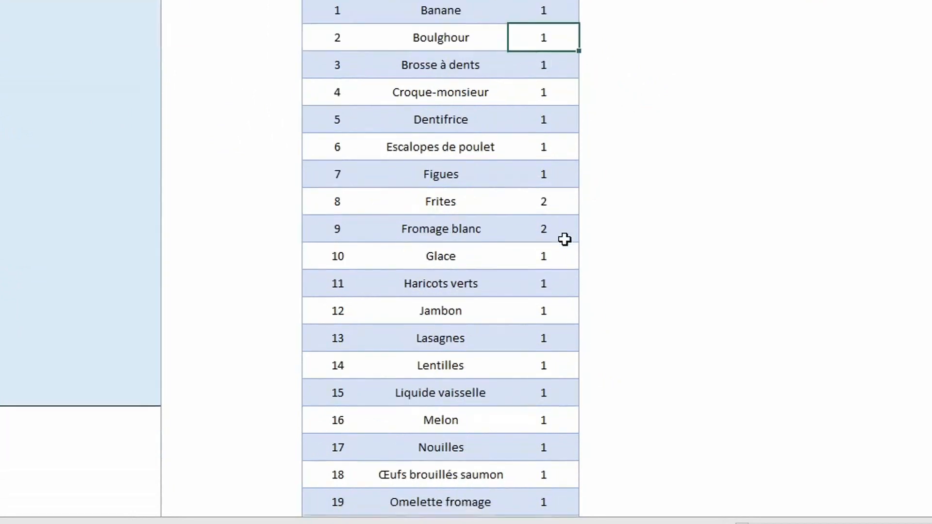
{"action": "scroll", "coordinate": [564, 239], "scroll_direction": "down", "scroll_amount": 1}
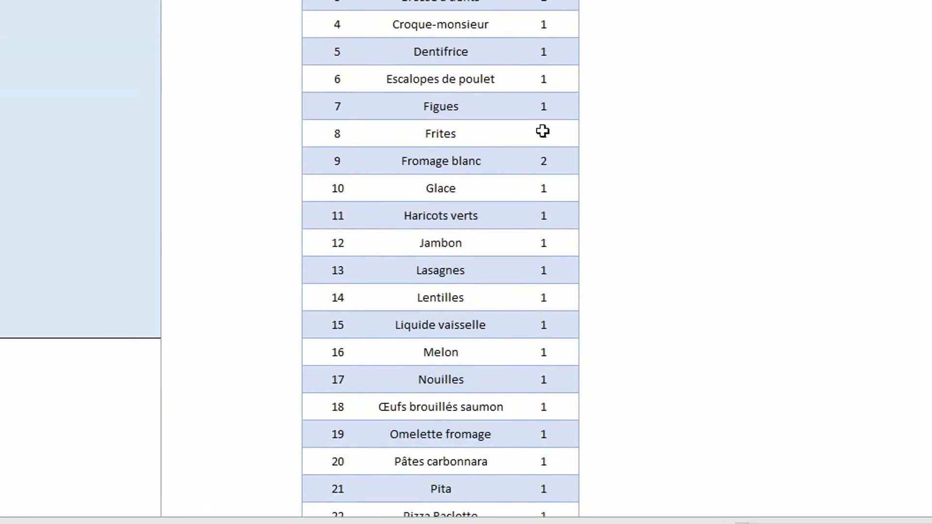
{"action": "scroll", "coordinate": [340, 244], "scroll_direction": "left", "scroll_amount": 4}
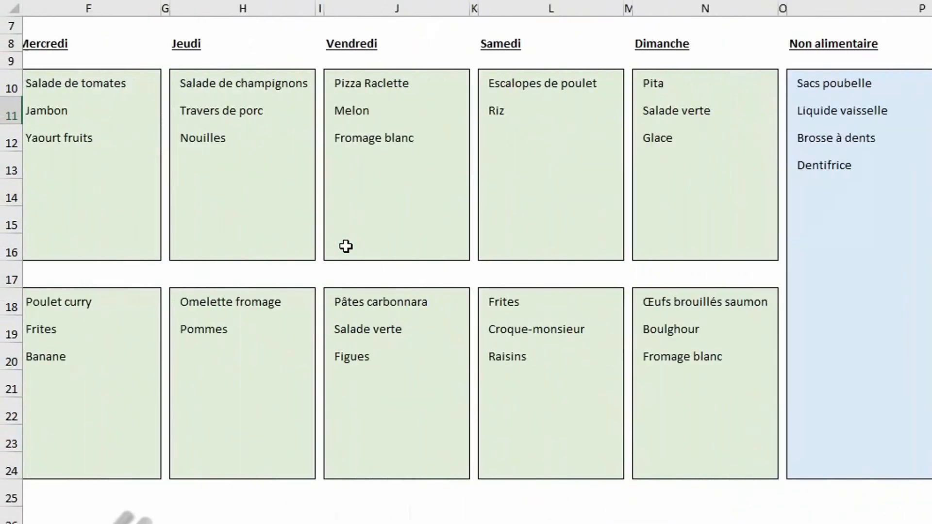
{"action": "scroll", "coordinate": [346, 246], "scroll_direction": "left", "scroll_amount": 2}
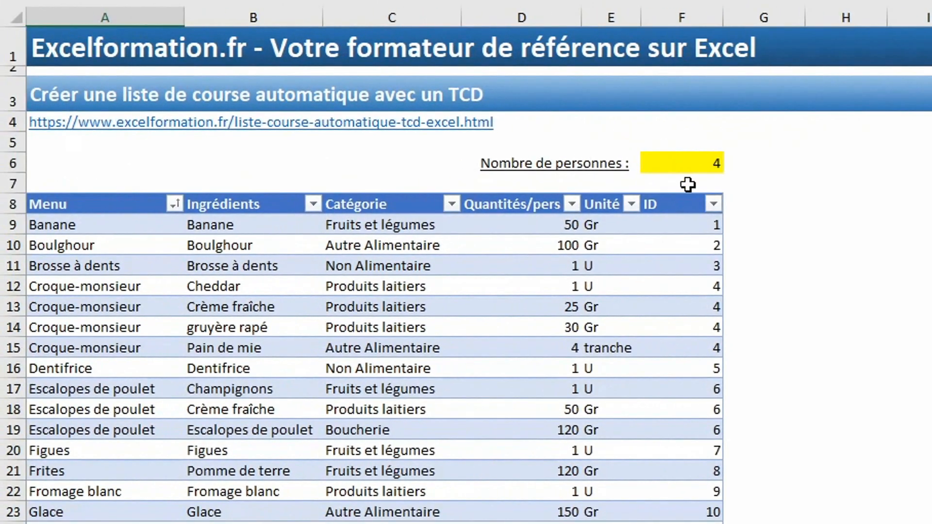
{"action": "left_click", "coordinate": [737, 208]}
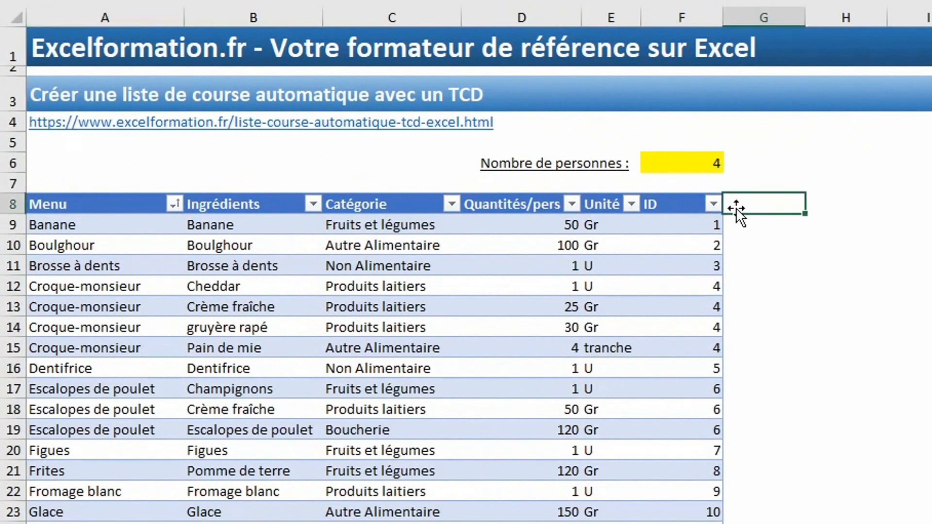
{"action": "type", "text": "Nombre"}
{"action": "key", "text": "Return"}
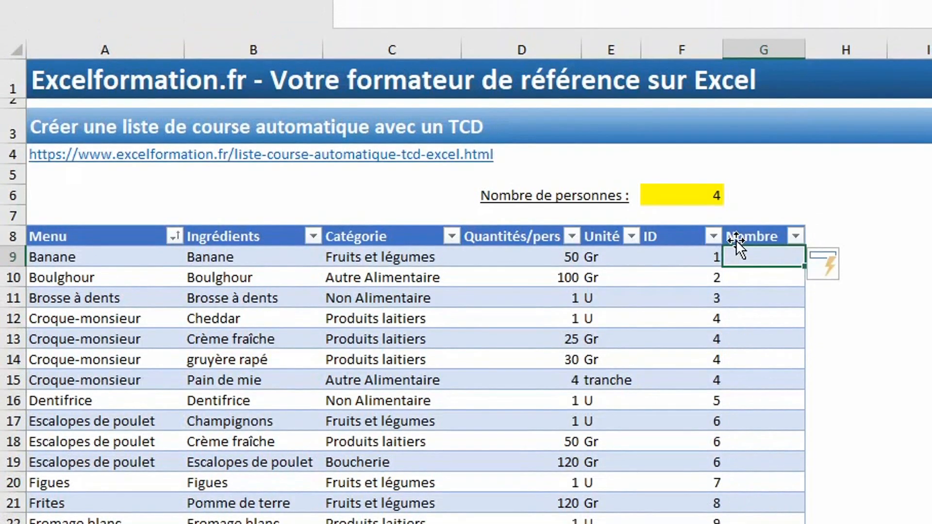
{"action": "type", "text": "=somme.si("}
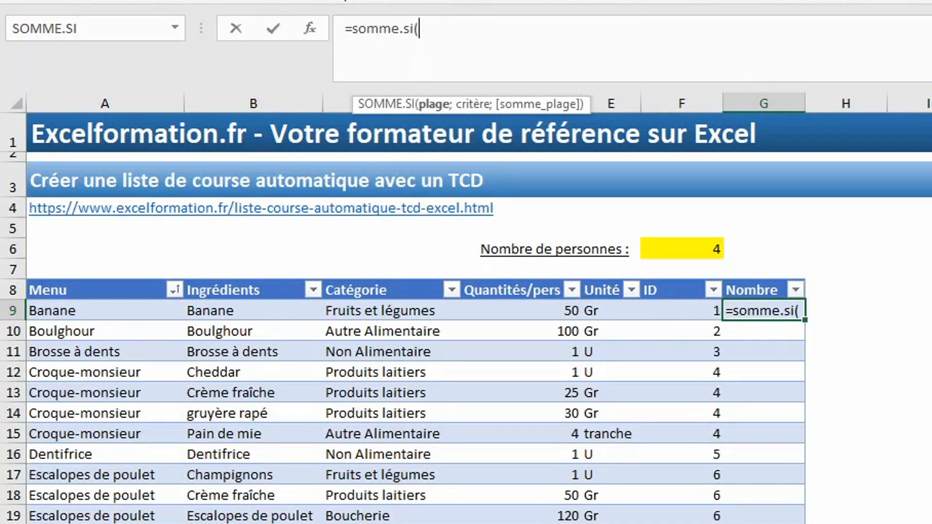
{"action": "left_click", "coordinate": [145, 523]}
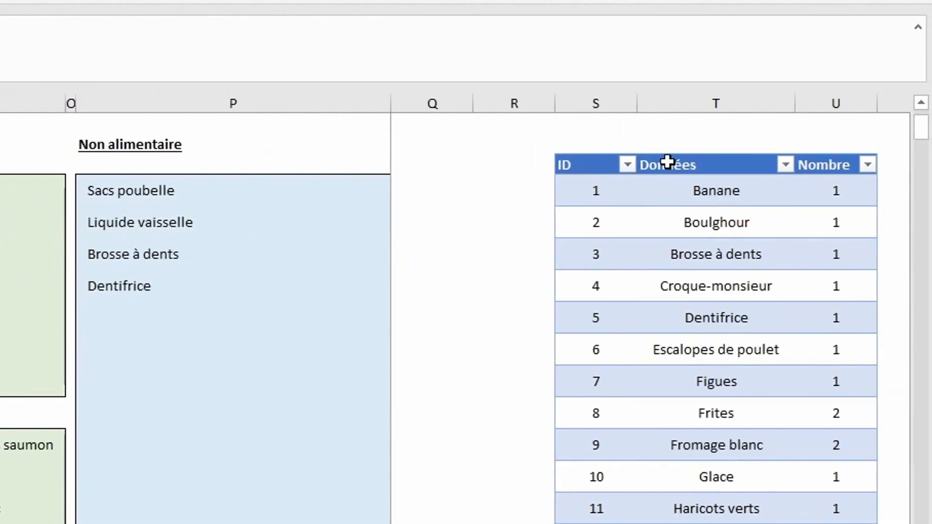
{"action": "left_click", "coordinate": [679, 153]}
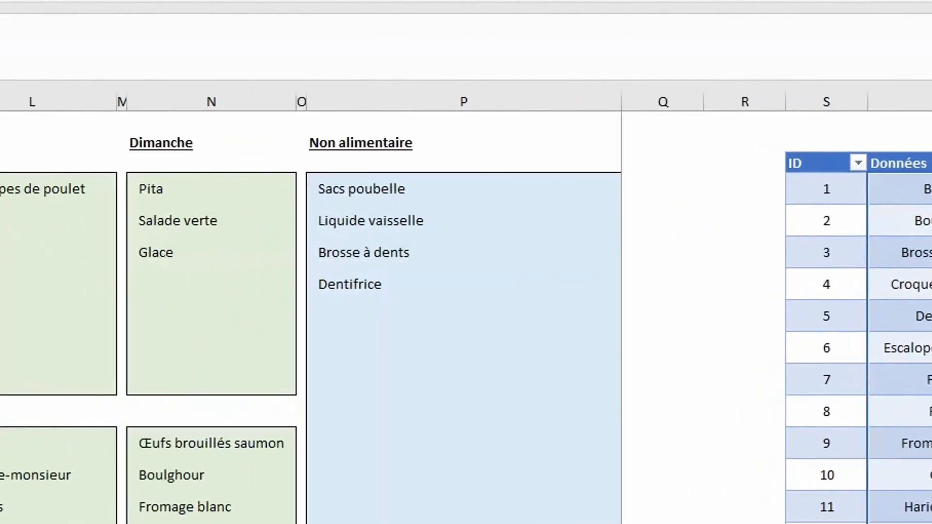
{"action": "left_click", "coordinate": [72, 523]}
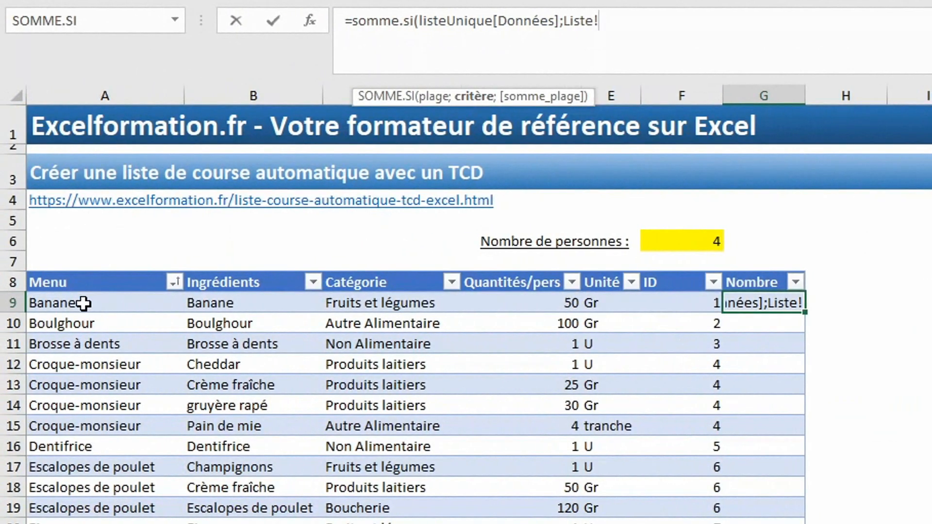
{"action": "left_click", "coordinate": [83, 303]}
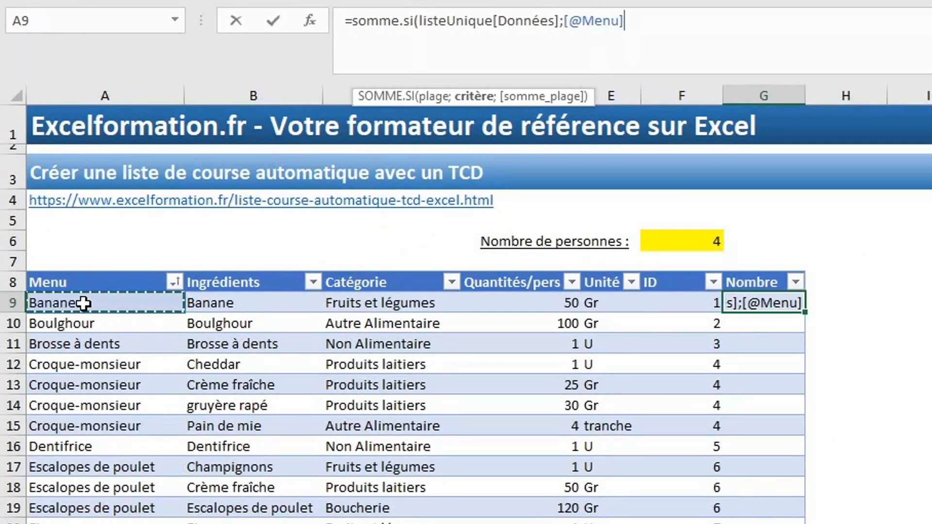
{"action": "type", "text": ";"}
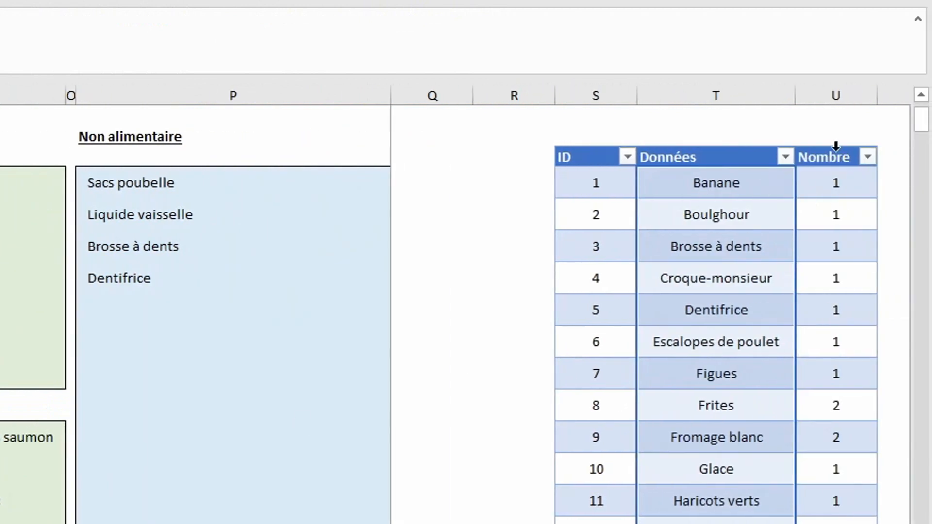
{"action": "left_click", "coordinate": [837, 146]}
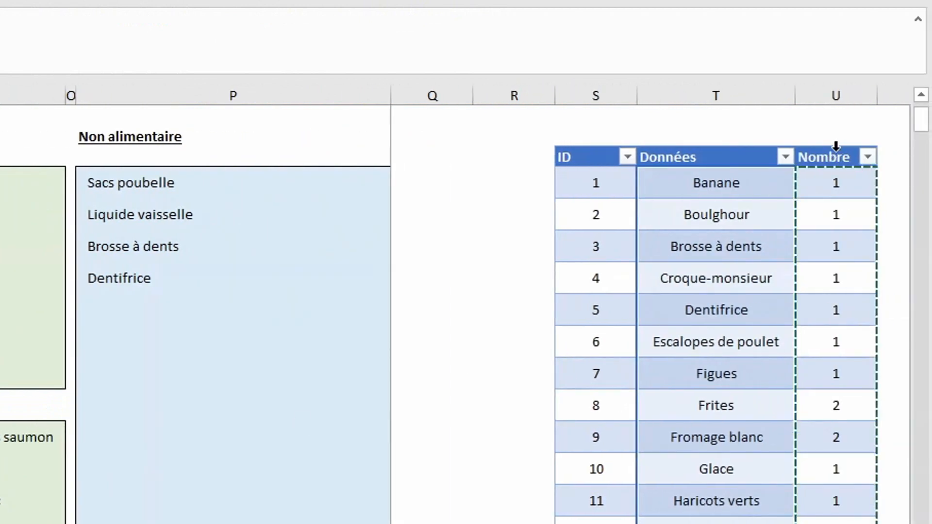
{"action": "key", "text": "Return"}
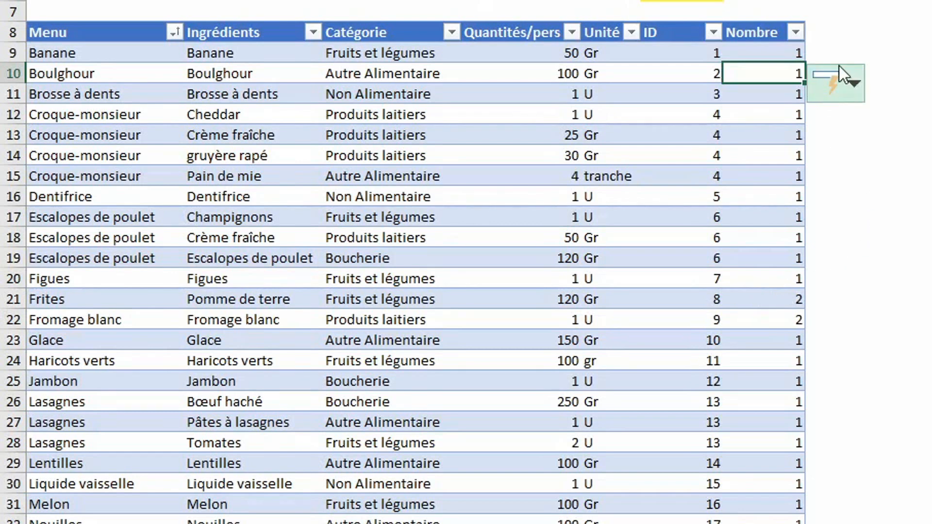
Step: Add a column headed Course to the menu table, directly after the Nombre column
{"action": "left_click", "coordinate": [829, 32]}
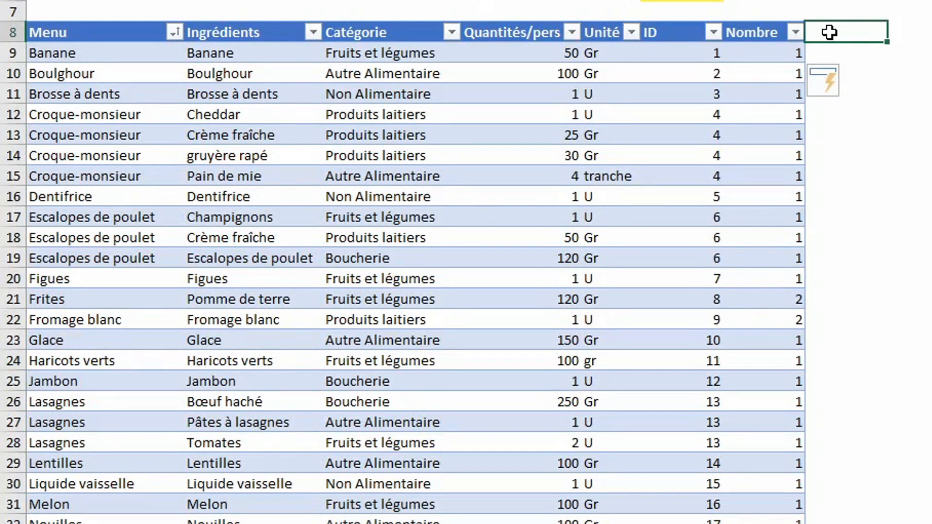
{"action": "type", "text": "Cours"}
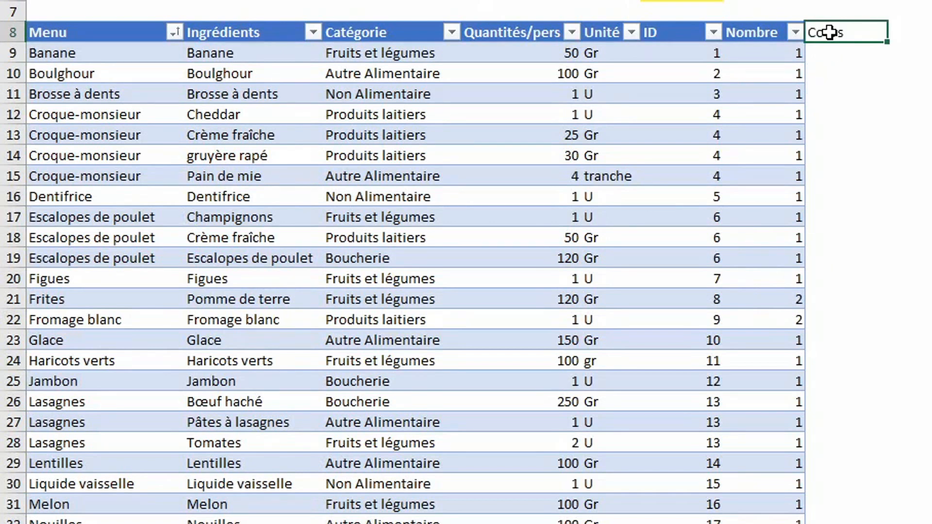
{"action": "type", "text": "e"}
{"action": "key", "text": "Return"}
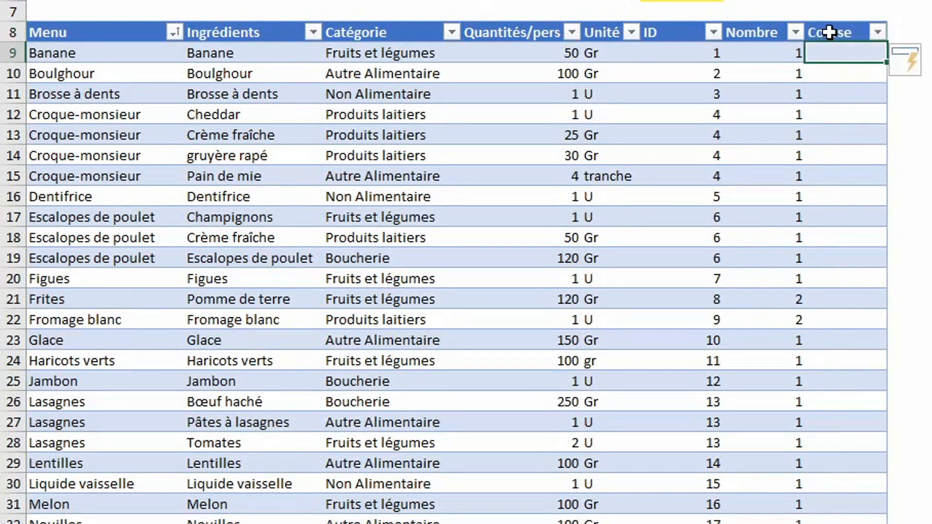
{"action": "type", "text": "=("}
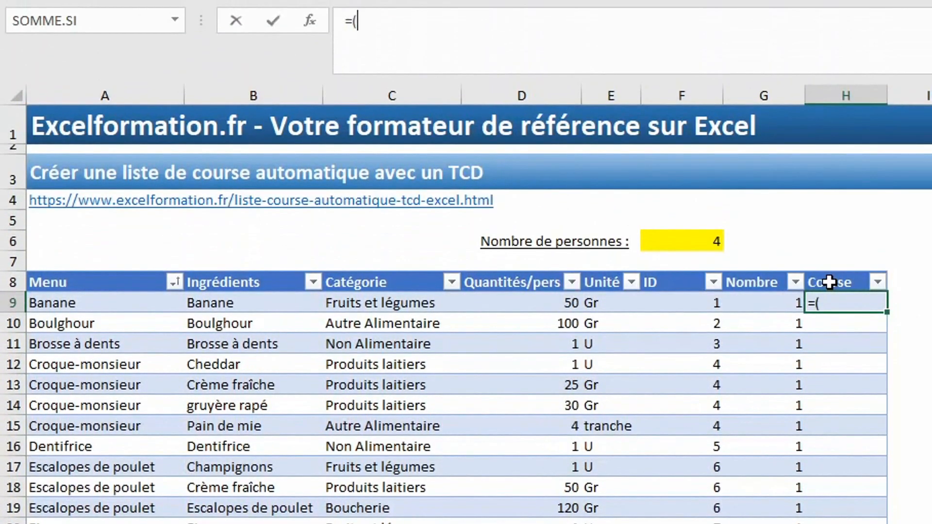
{"action": "left_click", "coordinate": [552, 305]}
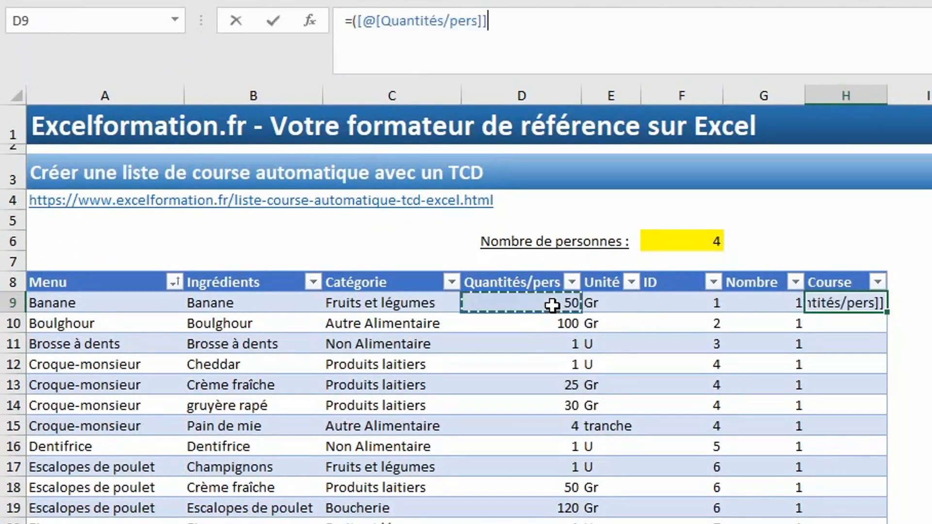
{"action": "type", "text": "*"}
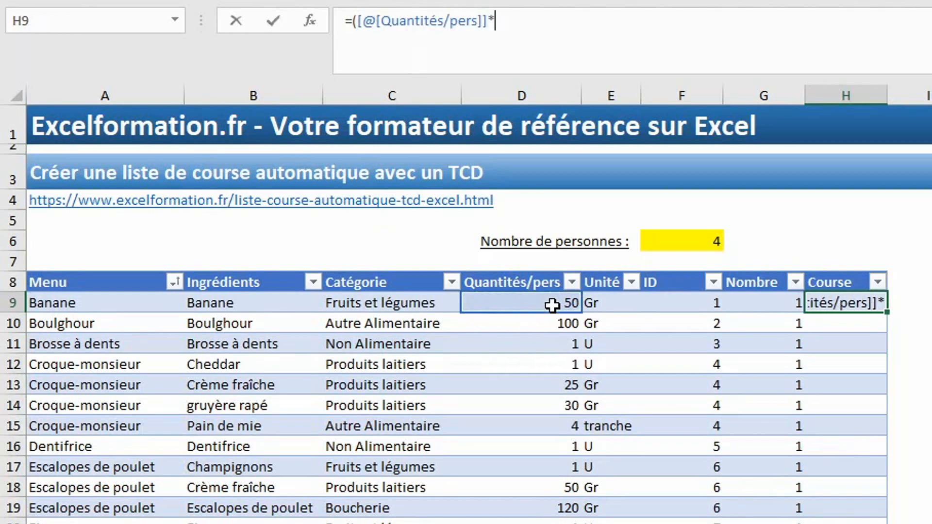
{"action": "left_click", "coordinate": [759, 302]}
{"action": "type", "text": ")"}
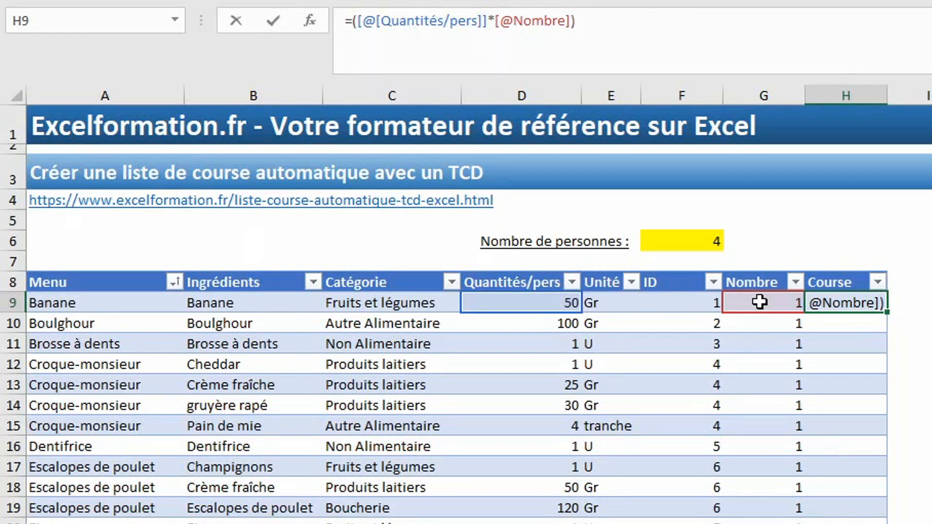
{"action": "type", "text": "*"}
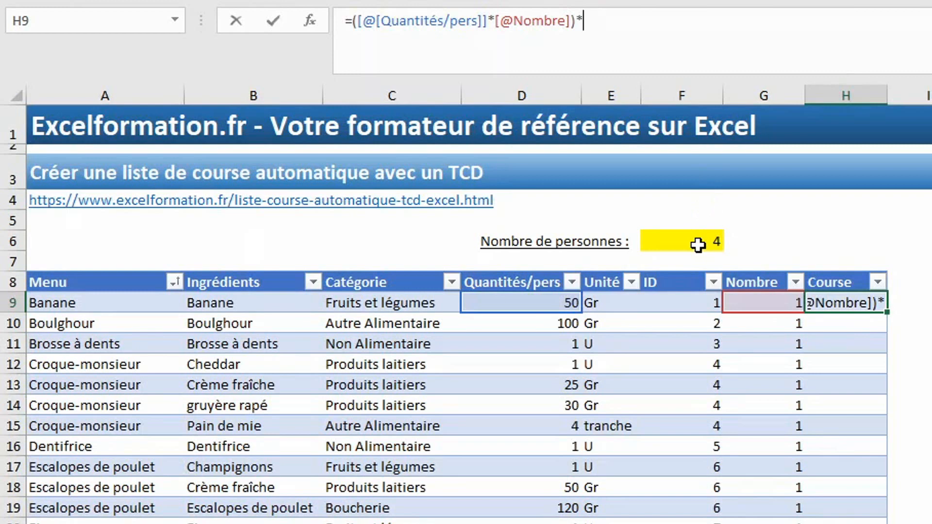
{"action": "type", "text": "si"}
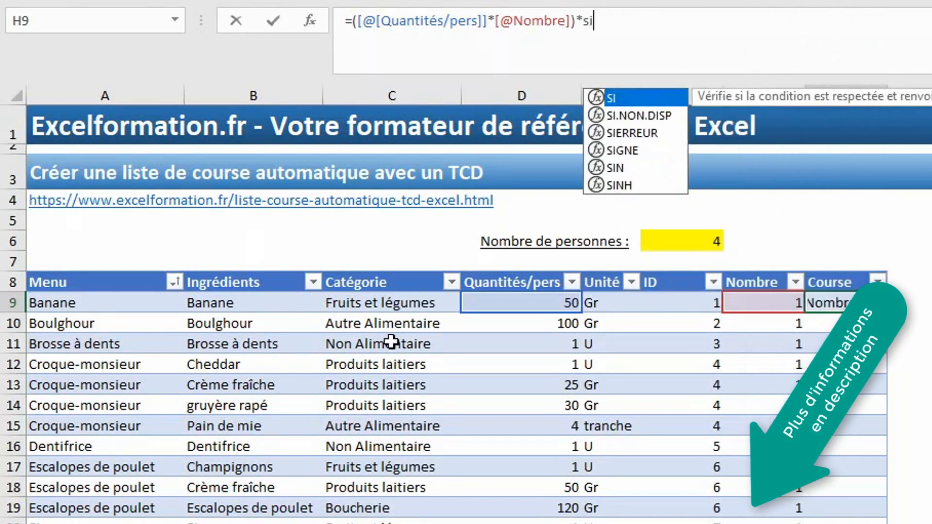
{"action": "type", "text": "("}
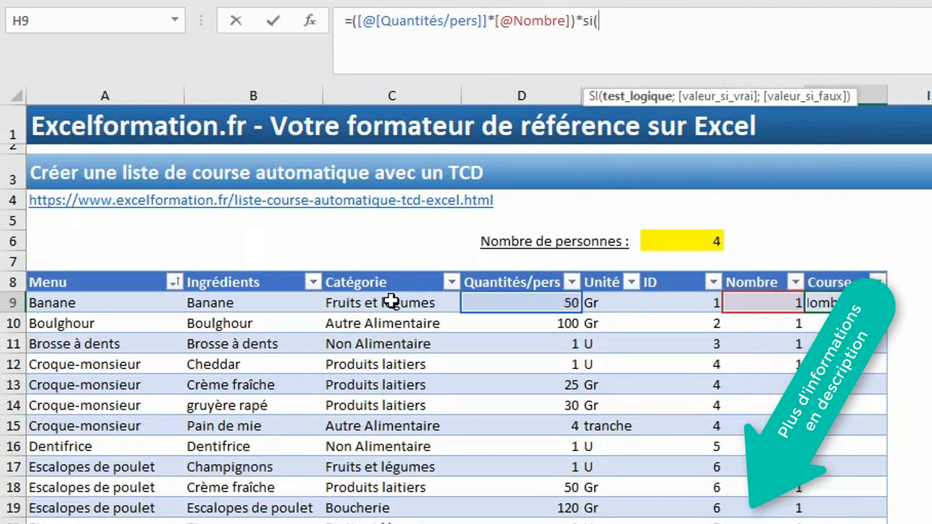
{"action": "left_click", "coordinate": [392, 302]}
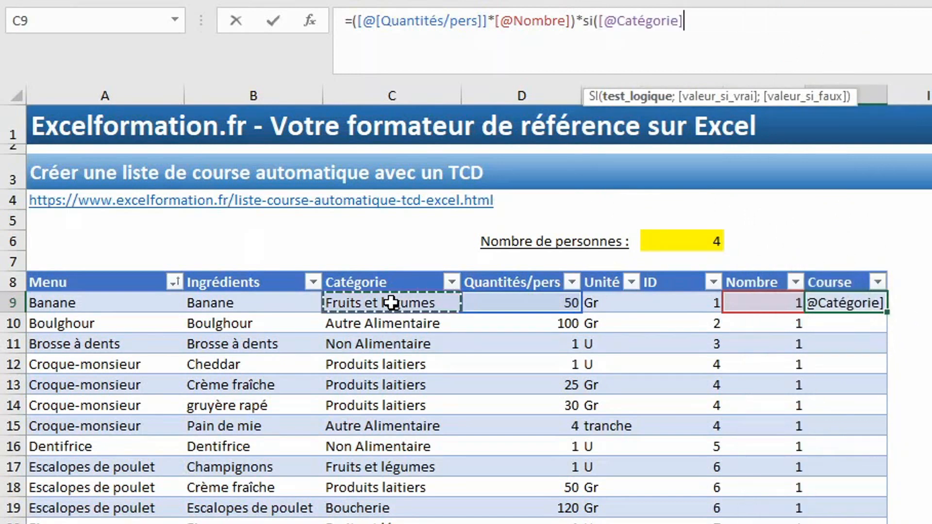
{"action": "type", "text": "="}
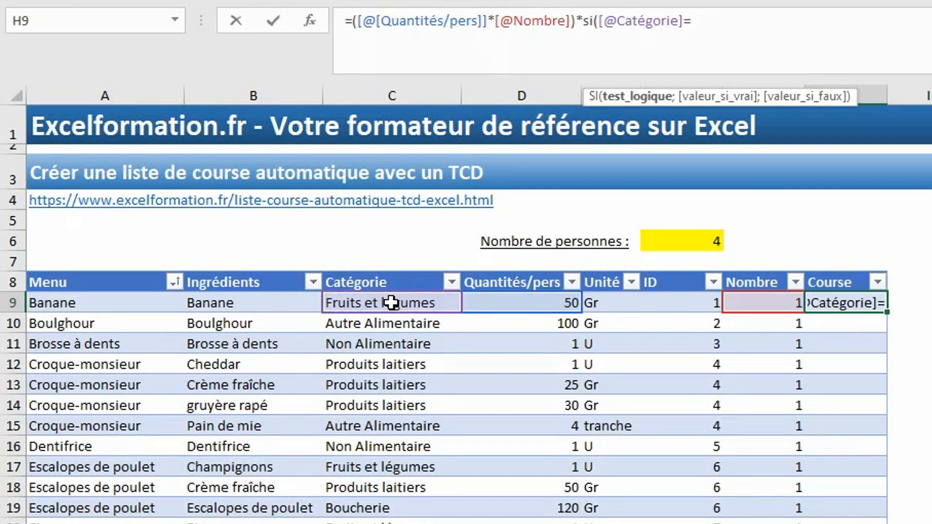
{"action": "type", "text": "\"N"}
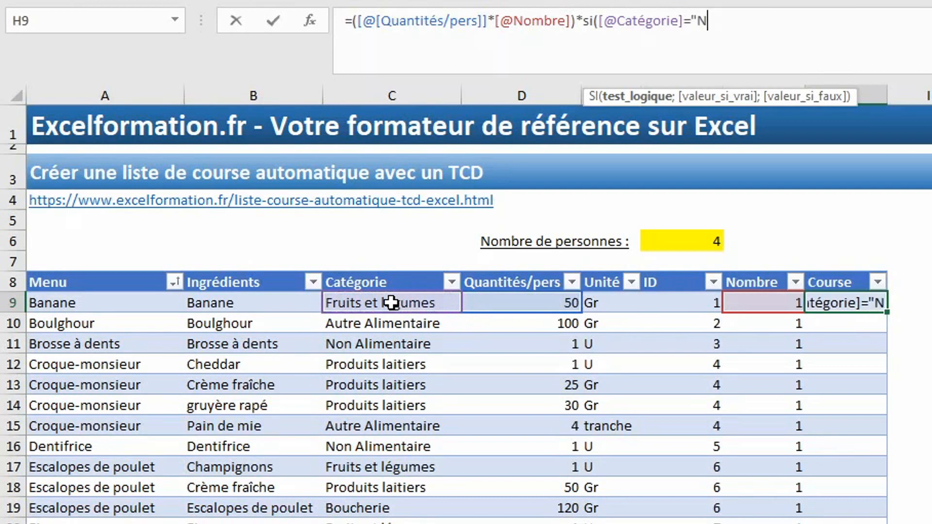
{"action": "type", "text": "on alimentaire\""}
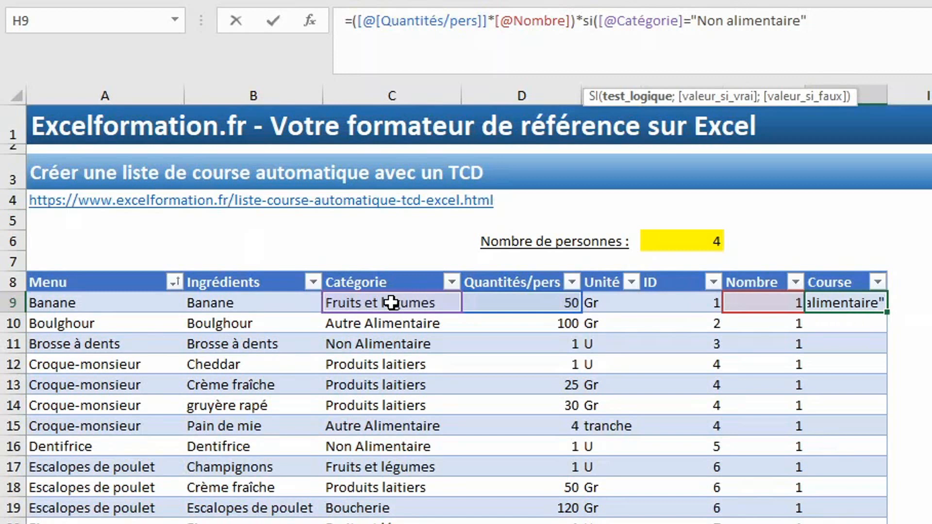
{"action": "type", "text": ";1"}
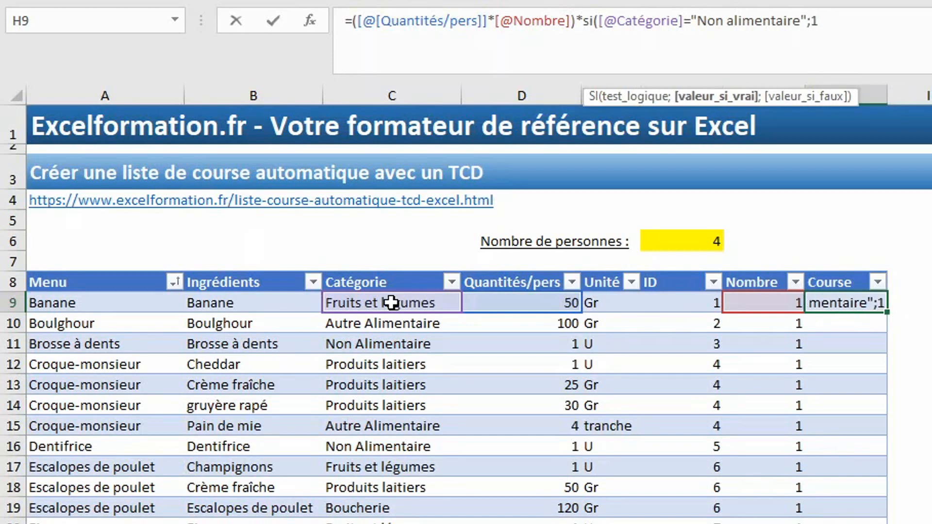
{"action": "type", "text": ";"}
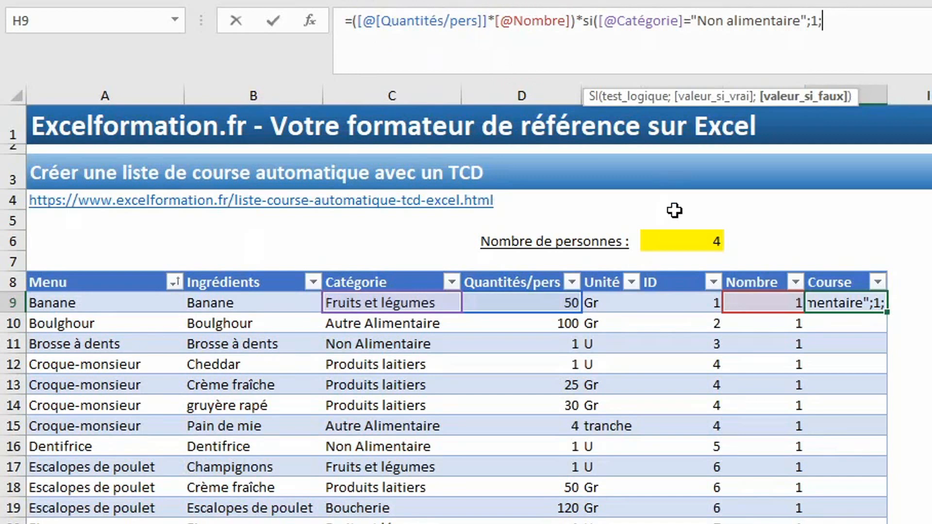
{"action": "left_click", "coordinate": [693, 238]}
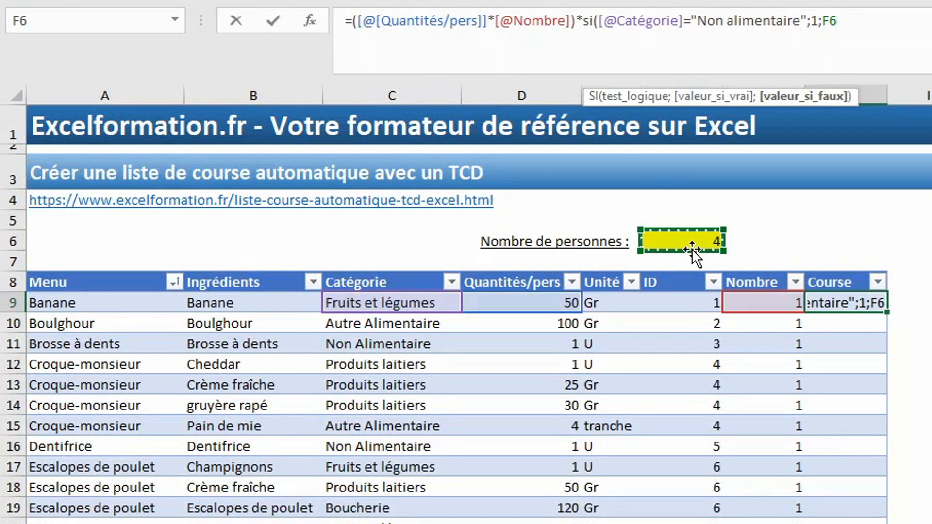
{"action": "key", "text": "F4"}
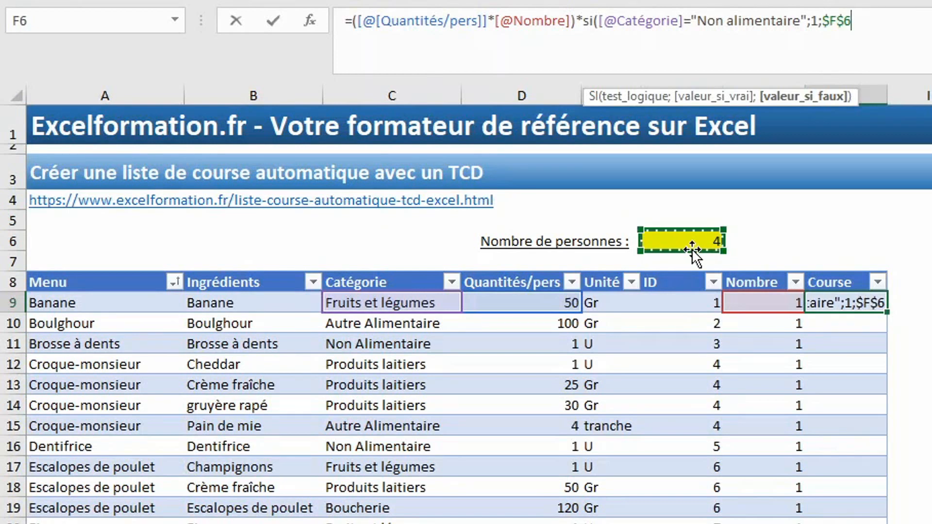
{"action": "type", "text": ")"}
{"action": "key", "text": "Return"}
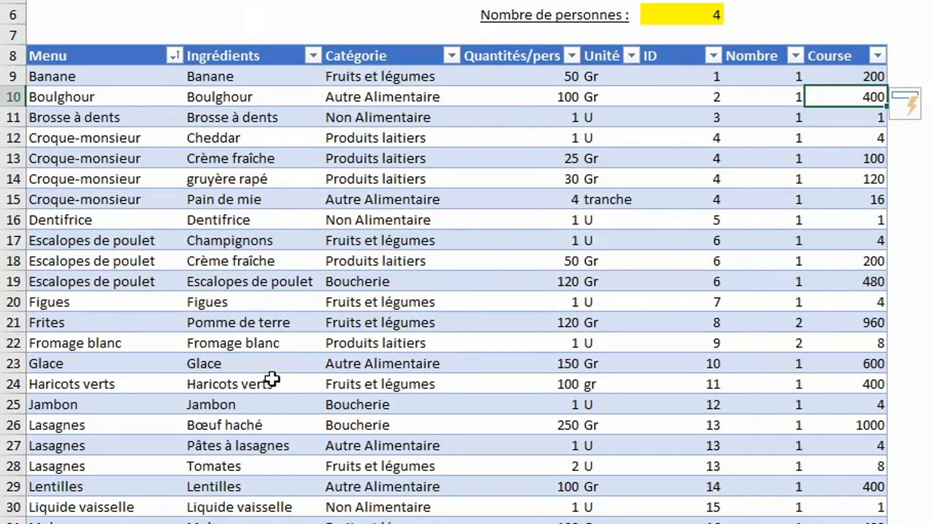
Step: Create a pivot table from listeIngredients on a new sheet, with Catégorie, Ingrédients and Unité as rows and Course as values
{"action": "left_click", "coordinate": [279, 380]}
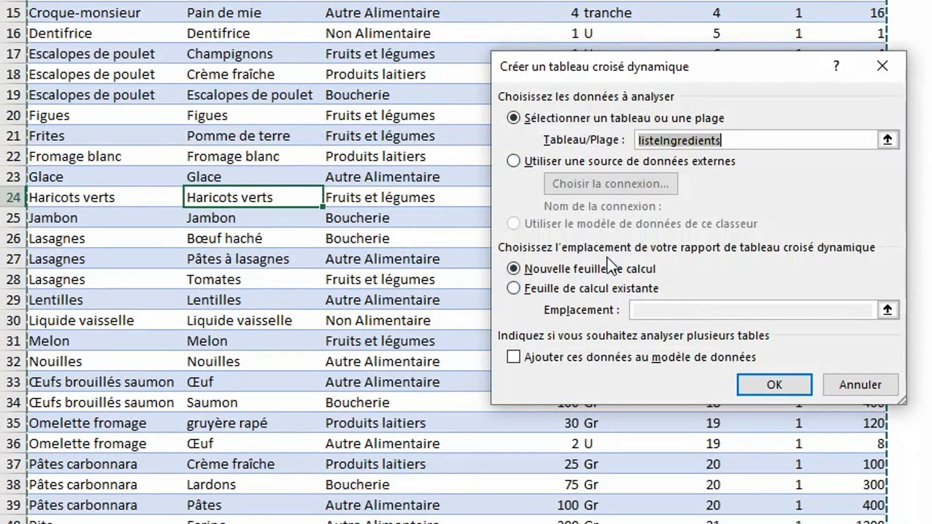
{"action": "left_click", "coordinate": [765, 383]}
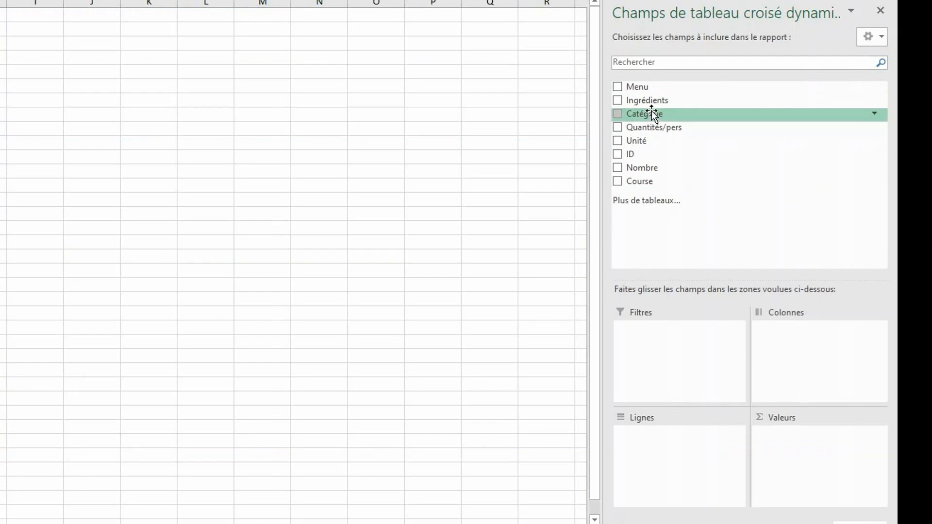
{"action": "left_click_drag", "start_coordinate": [652, 115], "coordinate": [658, 434]}
{"action": "left_click_drag", "start_coordinate": [646, 100], "coordinate": [649, 452]}
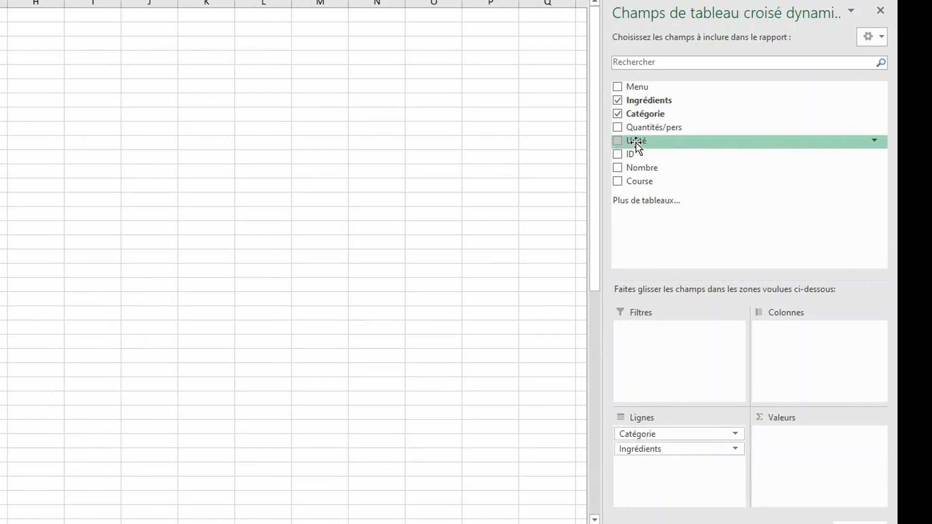
{"action": "left_click_drag", "start_coordinate": [636, 142], "coordinate": [662, 464]}
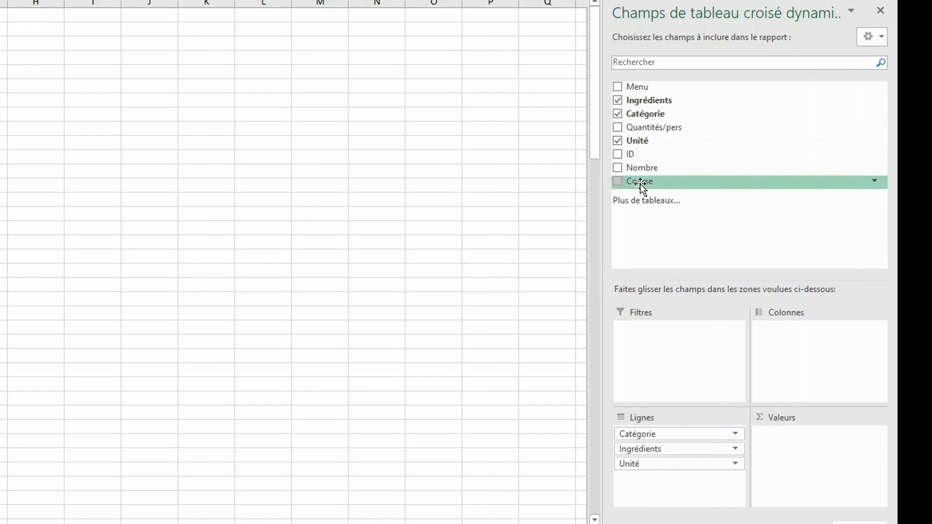
{"action": "left_click_drag", "start_coordinate": [641, 185], "coordinate": [790, 433]}
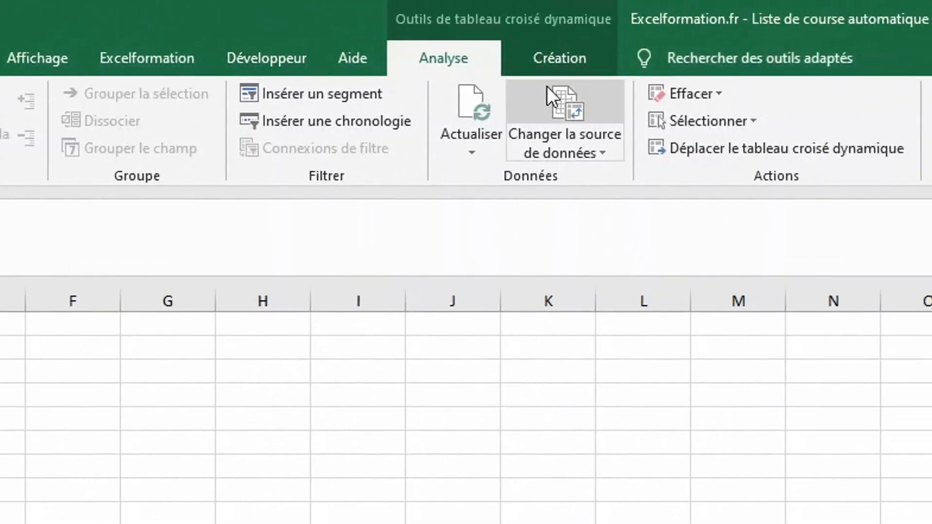
Step: Set the pivot table's report layout to tabular form
{"action": "left_click", "coordinate": [555, 51]}
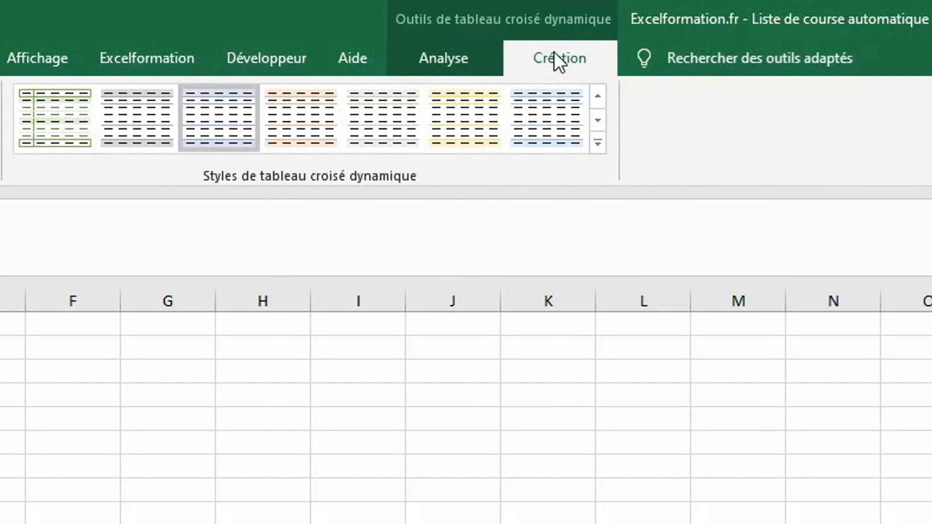
{"action": "left_click", "coordinate": [197, 138]}
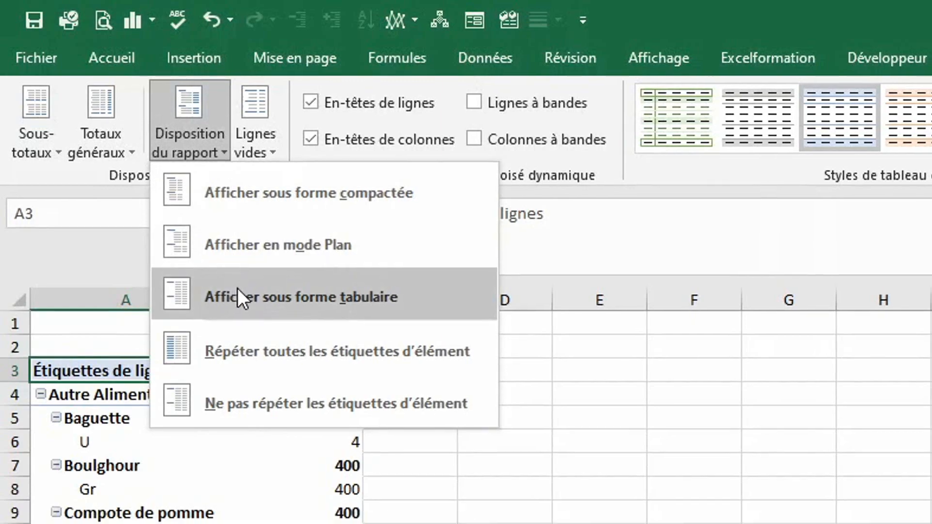
{"action": "left_click", "coordinate": [237, 289]}
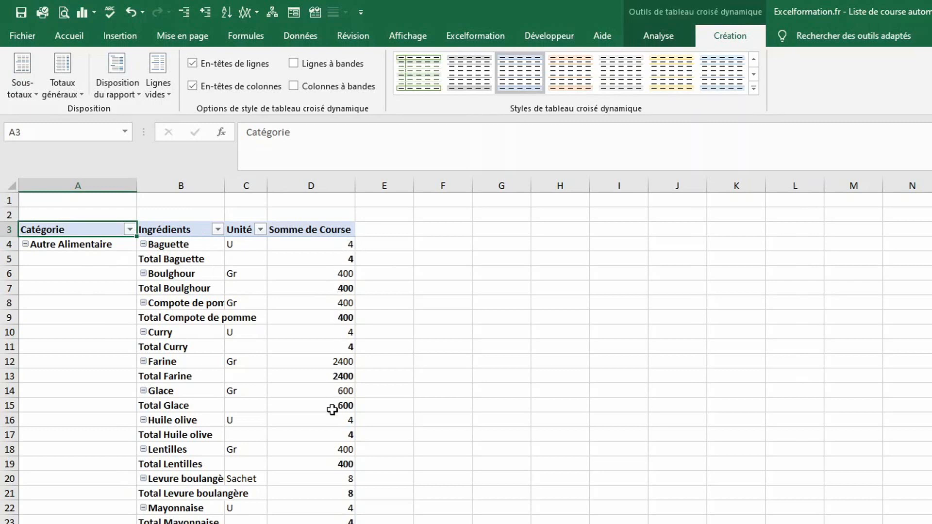
Step: Hide all subtotals in the pivot table and turn off the grand totals for rows and columns
{"action": "left_click", "coordinate": [20, 65]}
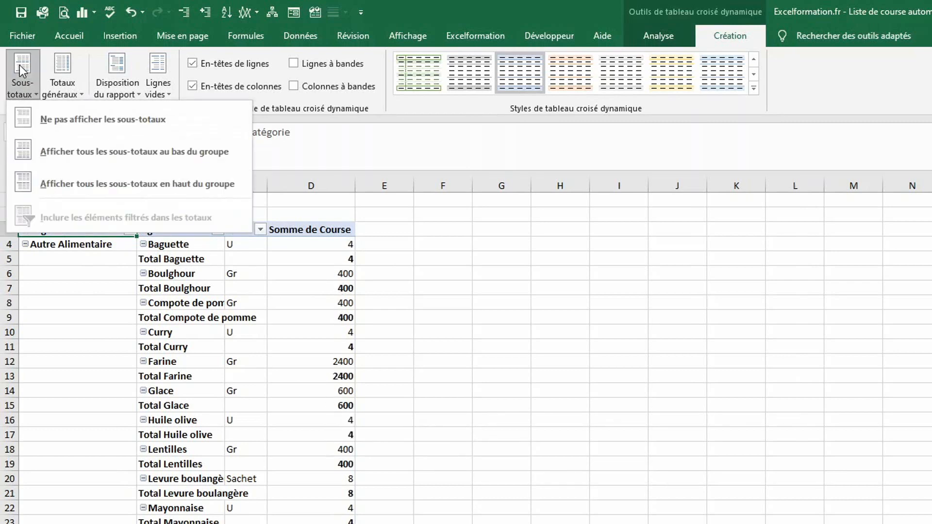
{"action": "left_click", "coordinate": [41, 121]}
{"action": "left_click", "coordinate": [68, 55]}
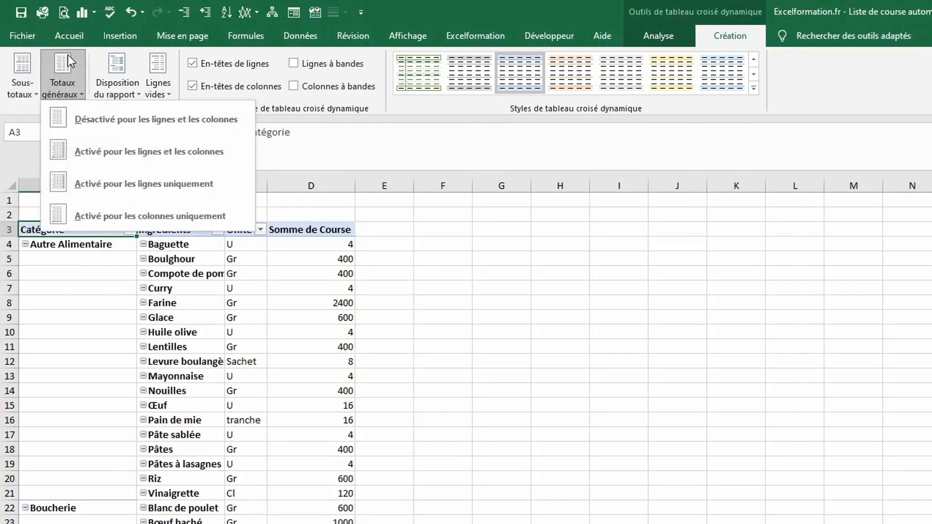
{"action": "left_click", "coordinate": [96, 128]}
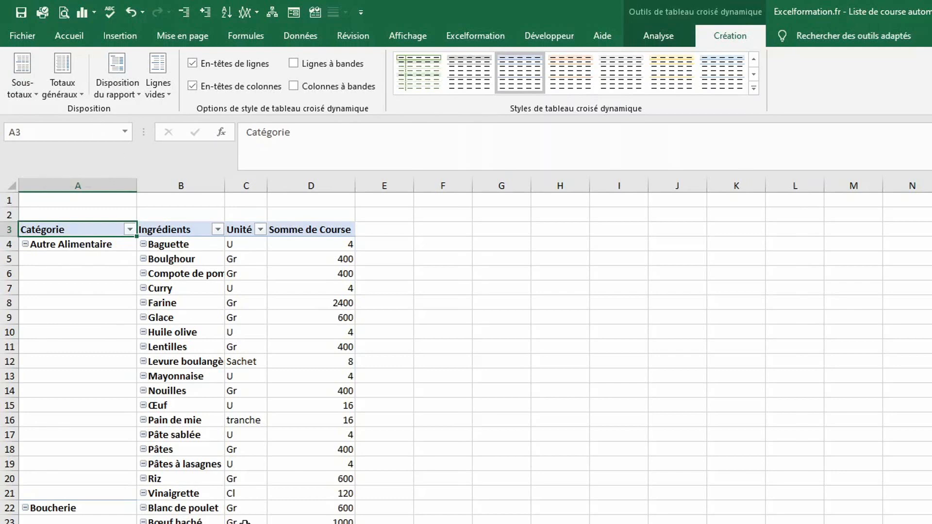
Step: Apply a value filter to Ingrédients so that only items with Somme de Course greater than 0 are shown
{"action": "scroll", "coordinate": [245, 517], "scroll_direction": "down", "scroll_amount": 6}
{"action": "left_click", "coordinate": [343, 391]}
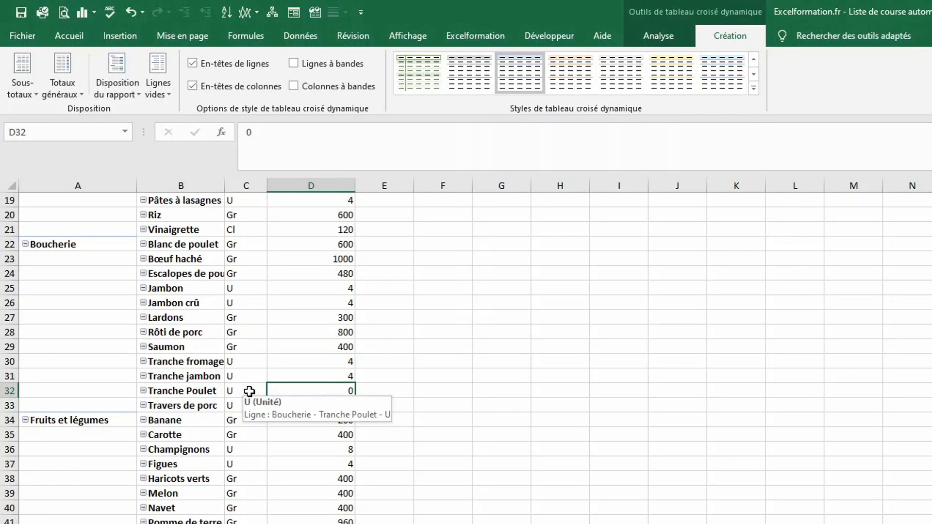
{"action": "scroll", "coordinate": [250, 391], "scroll_direction": "up", "scroll_amount": 6}
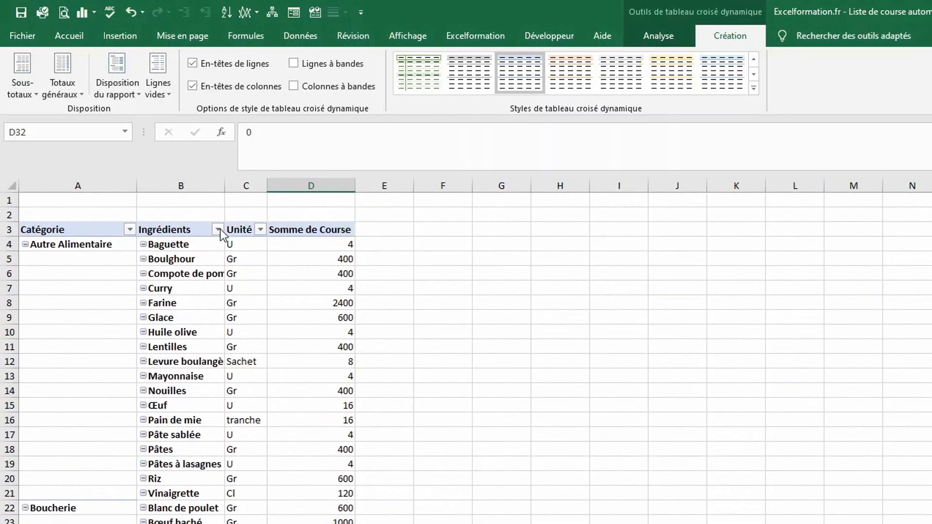
{"action": "left_click", "coordinate": [218, 230]}
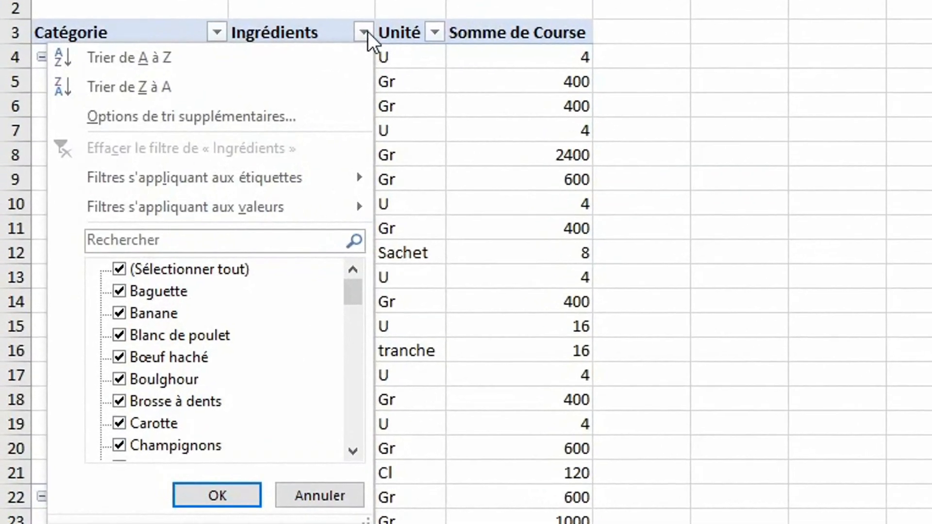
{"action": "mouse_move", "coordinate": [307, 213]}
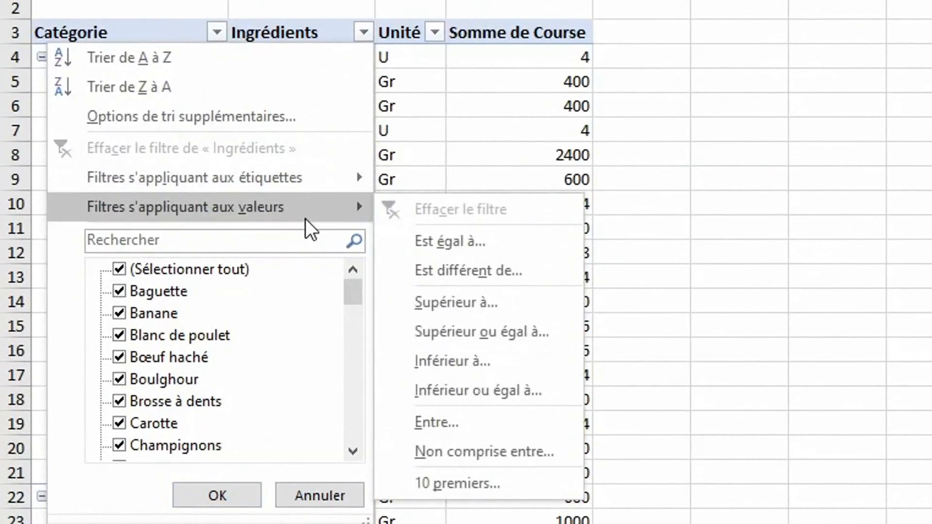
{"action": "left_click", "coordinate": [420, 301]}
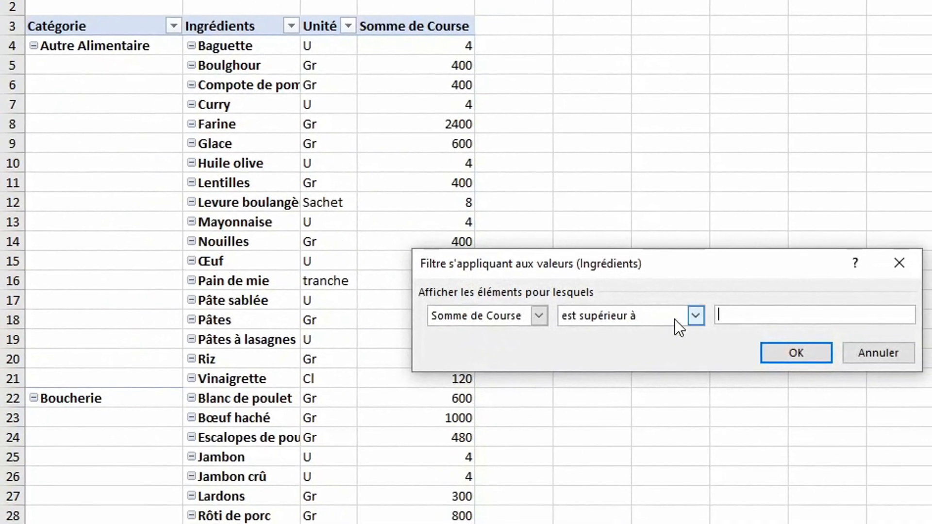
{"action": "type", "text": "0"}
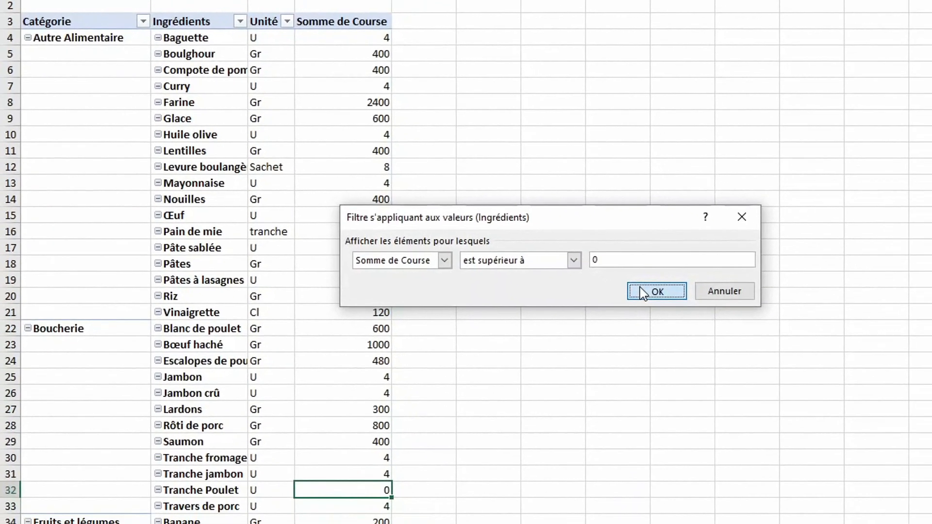
{"action": "left_click", "coordinate": [744, 333]}
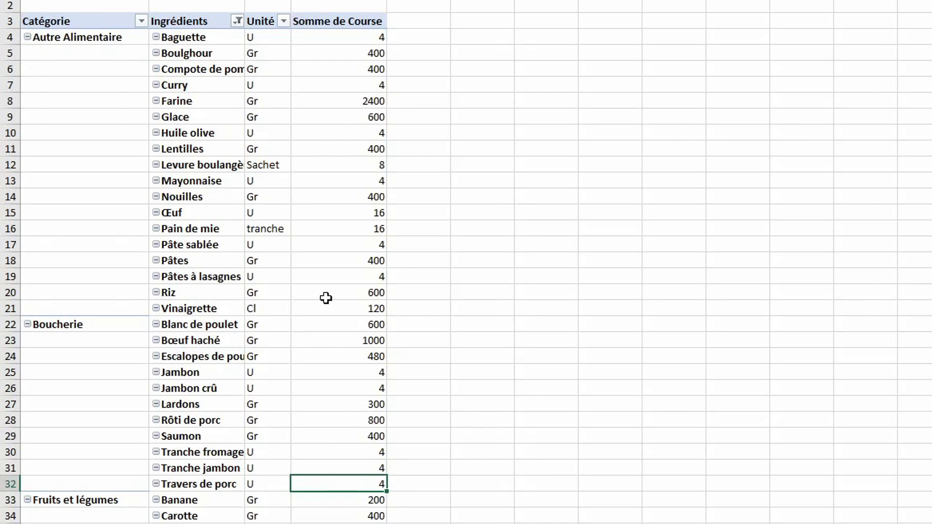
Step: Format the Somme de Course values as Nombre with 0 decimals and a thousands separator
{"action": "right_click", "coordinate": [343, 130]}
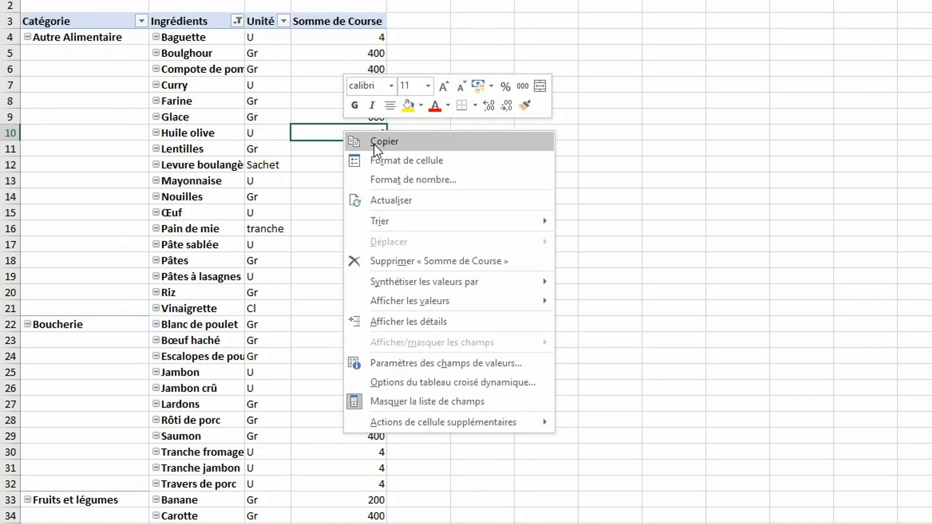
{"action": "left_click", "coordinate": [402, 182]}
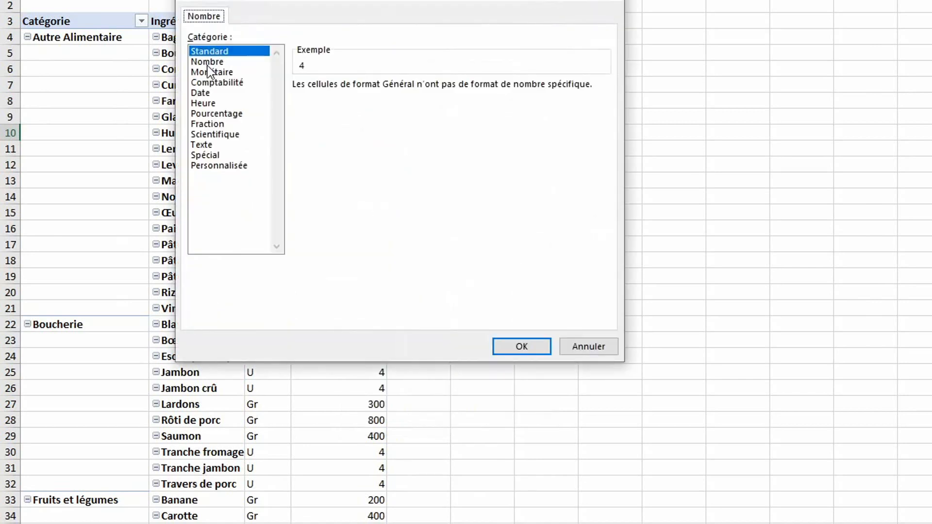
{"action": "left_click", "coordinate": [209, 62]}
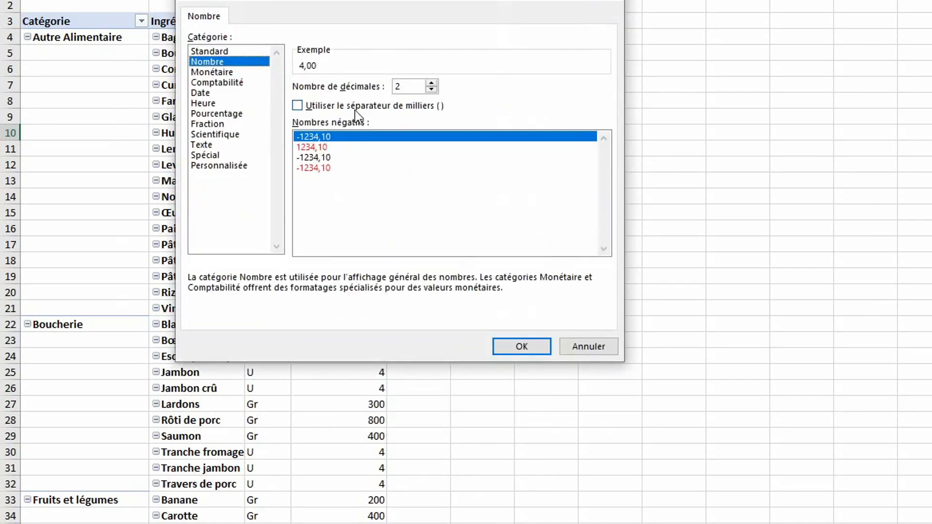
{"action": "left_click", "coordinate": [431, 89]}
{"action": "left_click", "coordinate": [431, 90]}
{"action": "left_click", "coordinate": [395, 107]}
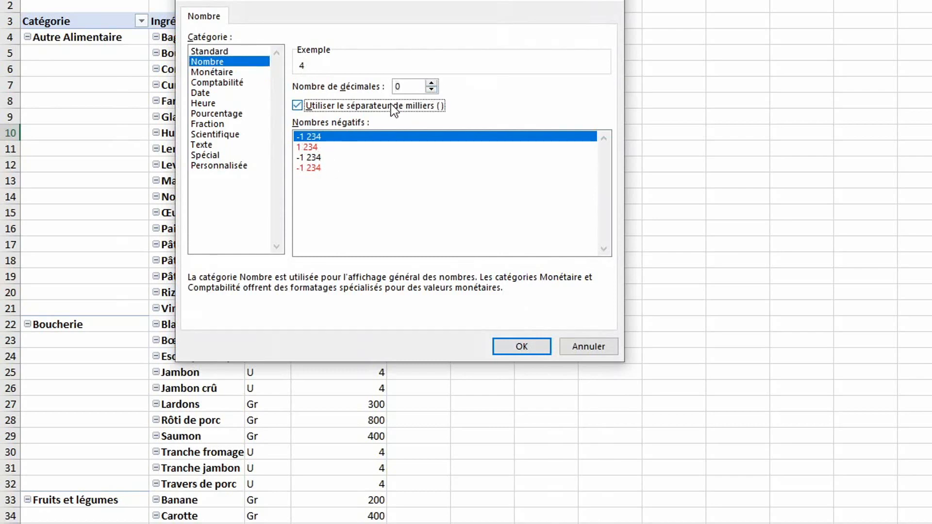
{"action": "left_click", "coordinate": [534, 345]}
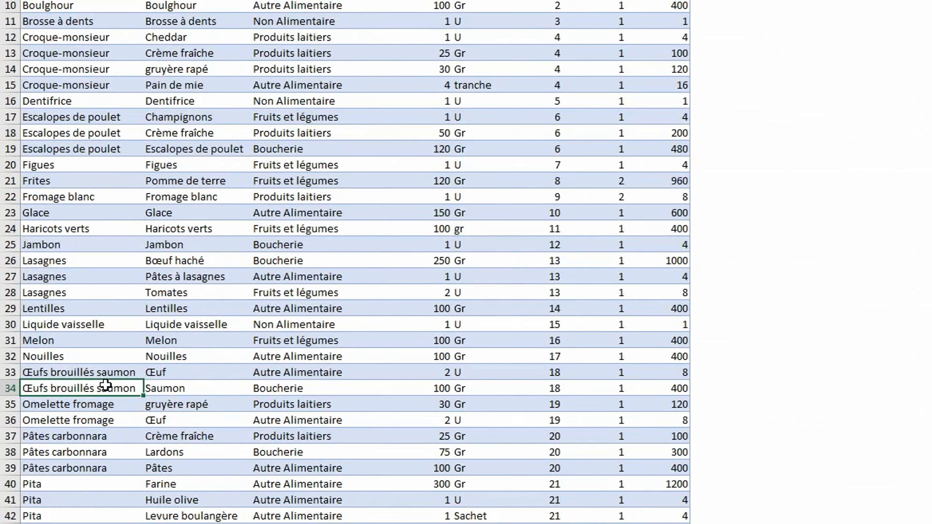
Step: Add a new row at the end of the ingredients table for the dish Smoothie with the ingredient Pommes
{"action": "key", "text": "ctrl+Down"}
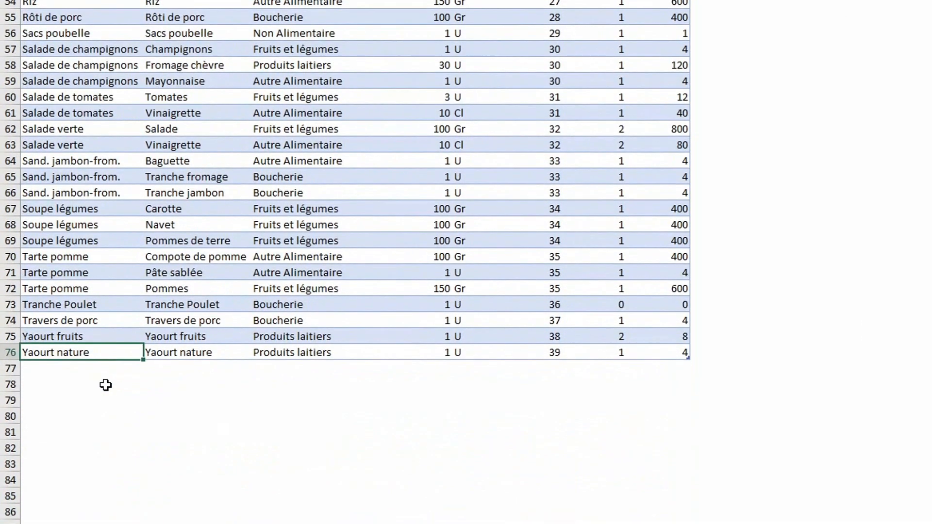
{"action": "left_click", "coordinate": [88, 375]}
{"action": "type", "text": "Smoothie"}
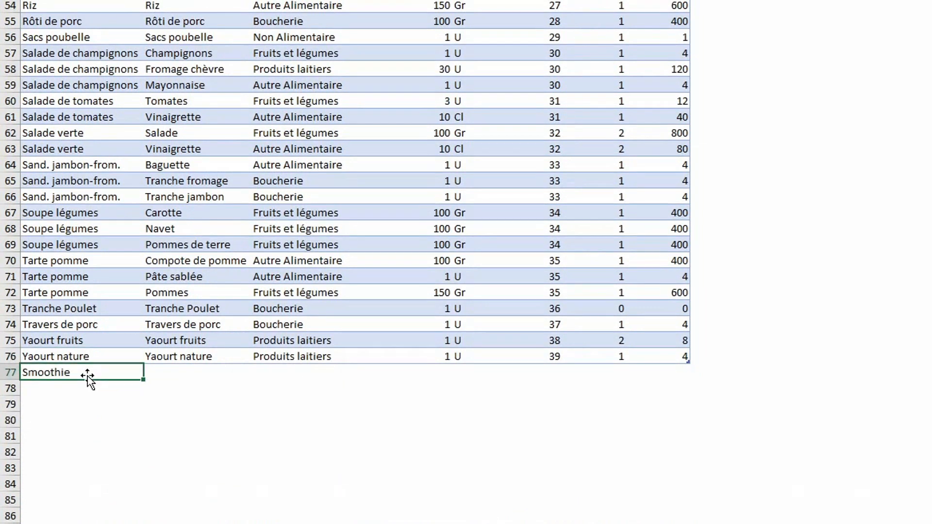
{"action": "key", "text": "Tab"}
{"action": "type", "text": "Pommes"}
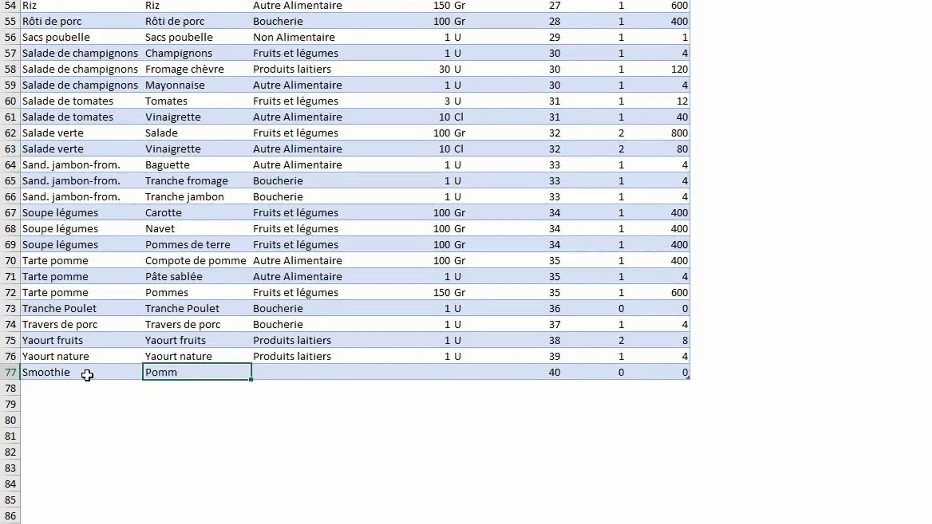
Step: Complete the Smoothie Pommes row with the category Fruits et légumes, a quantity per person of 100 and the unit Gr
{"action": "key", "text": "Tab"}
{"action": "key", "text": "alt+Down"}
{"action": "key", "text": "Down"}
{"action": "key", "text": "Down"}
{"action": "key", "text": "Down"}
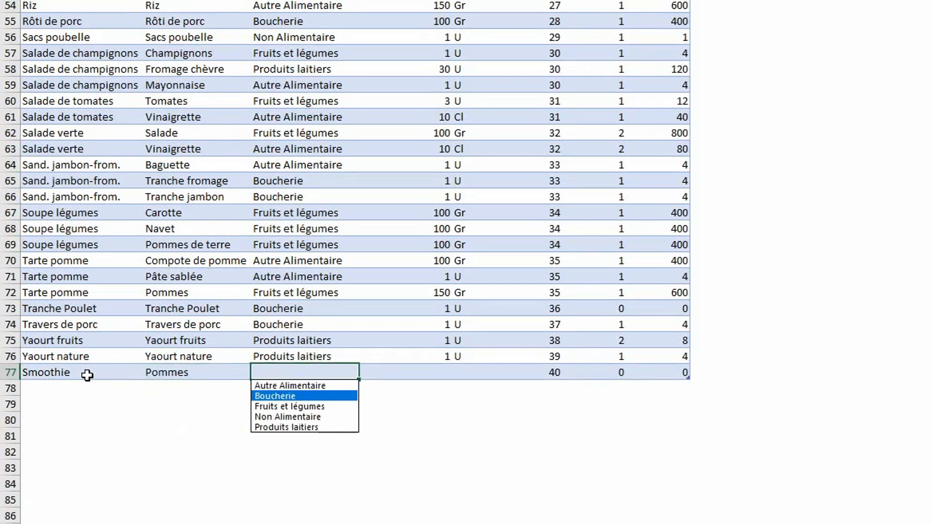
{"action": "key", "text": "Return"}
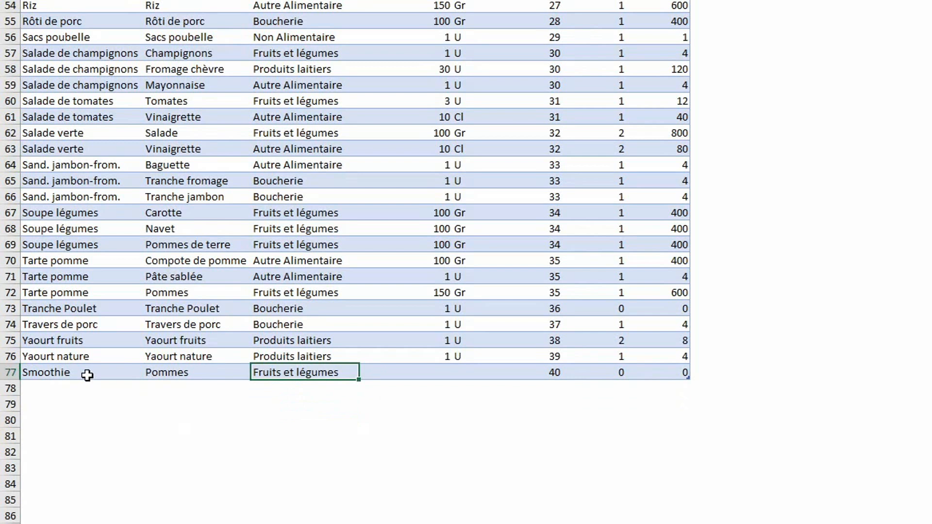
{"action": "key", "text": "Tab"}
{"action": "type", "text": "100"}
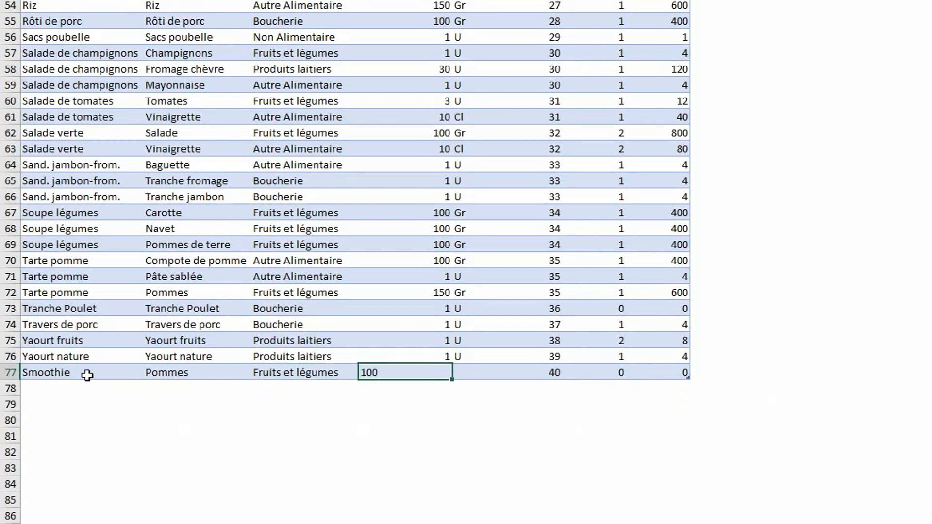
{"action": "key", "text": "Tab"}
{"action": "type", "text": "Gr"}
{"action": "key", "text": "Return"}
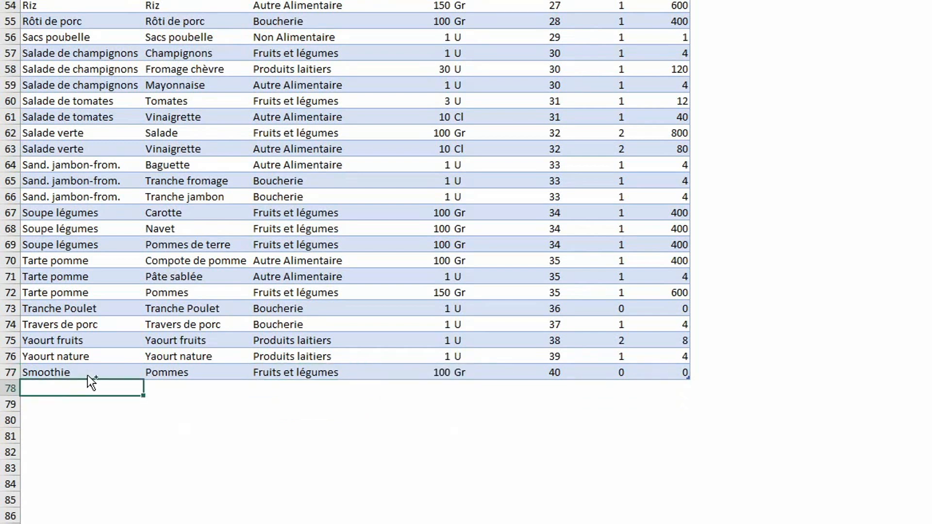
Step: Add a second Smoothie row to the ingredients table with Banane, category Fruits et légumes, quantity 50 and unit Gr
{"action": "type", "text": "Smoothie"}
{"action": "key", "text": "Tab"}
{"action": "type", "text": "Banane"}
{"action": "key", "text": "Tab"}
{"action": "key", "text": "ctrl+d"}
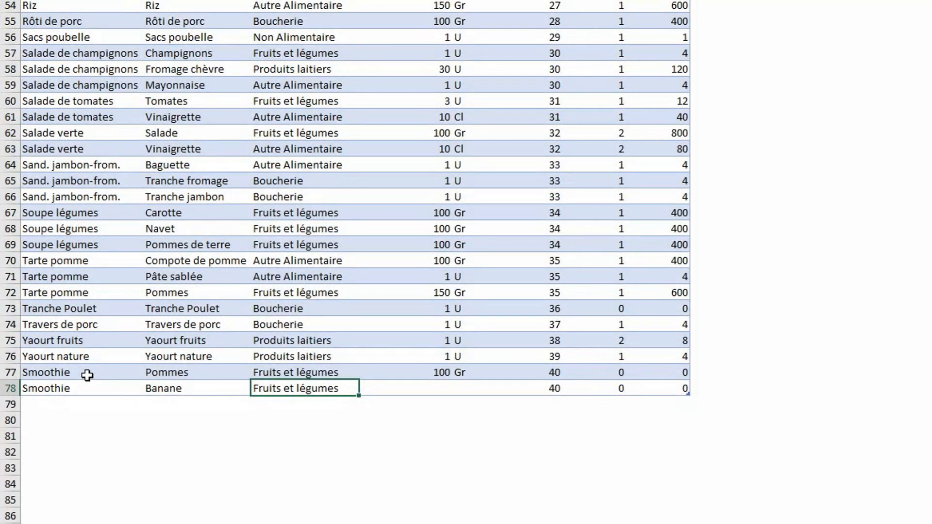
{"action": "key", "text": "Right"}
{"action": "type", "text": "50"}
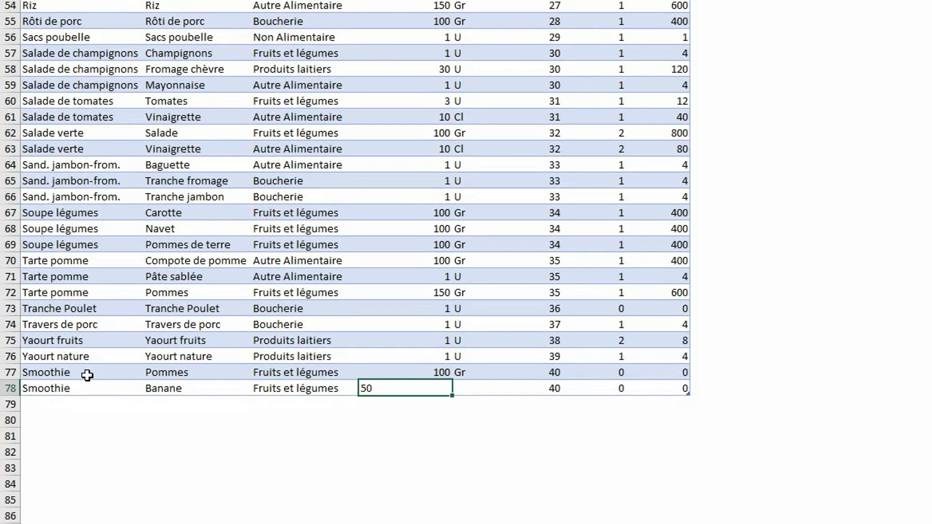
{"action": "key", "text": "Tab"}
{"action": "type", "text": "Gr"}
{"action": "key", "text": "Return"}
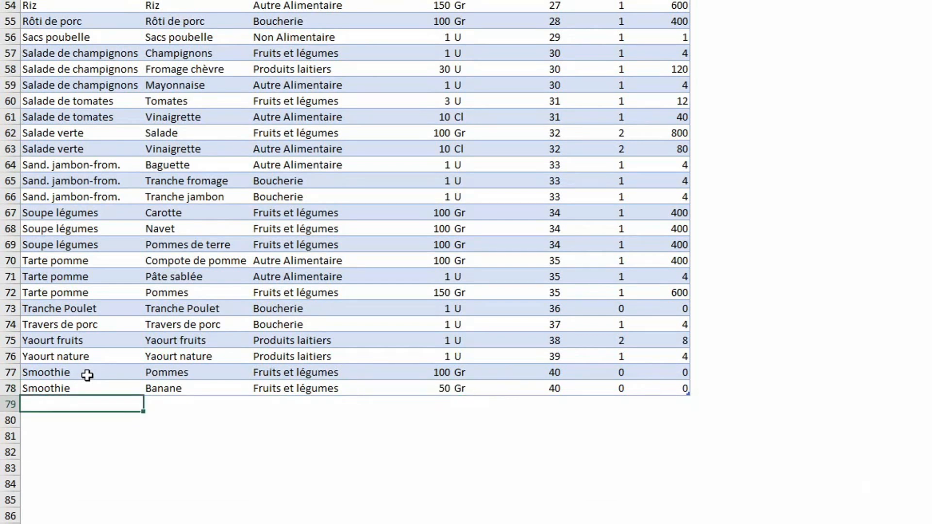
Step: Add a third Smoothie row to the ingredients table with Fraises, category Fruits et légumes, quantity 50 and unit Gr
{"action": "type", "text": "Smoothie"}
{"action": "key", "text": "Tab"}
{"action": "type", "text": "Fraises"}
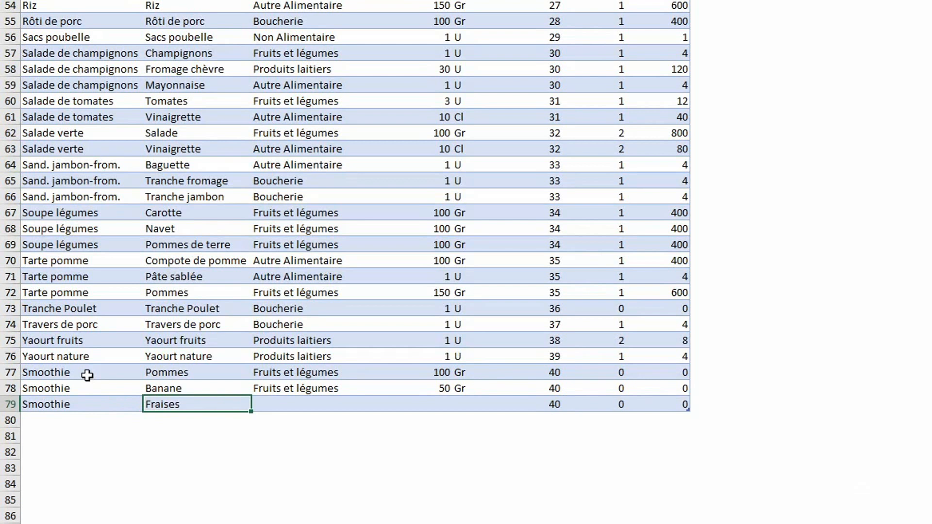
{"action": "key", "text": "Tab"}
{"action": "type", "text": "Fruits et légumes"}
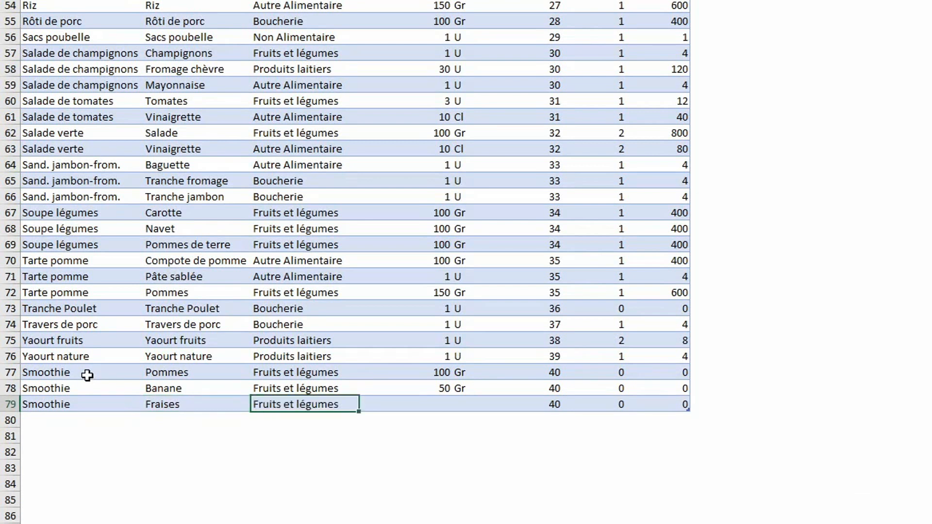
{"action": "key", "text": "Tab"}
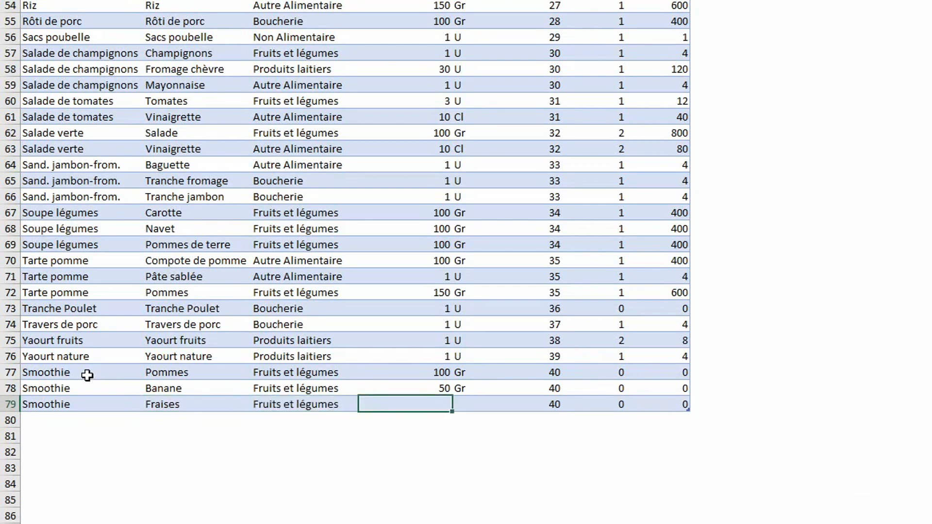
{"action": "type", "text": "50"}
{"action": "key", "text": "Tab"}
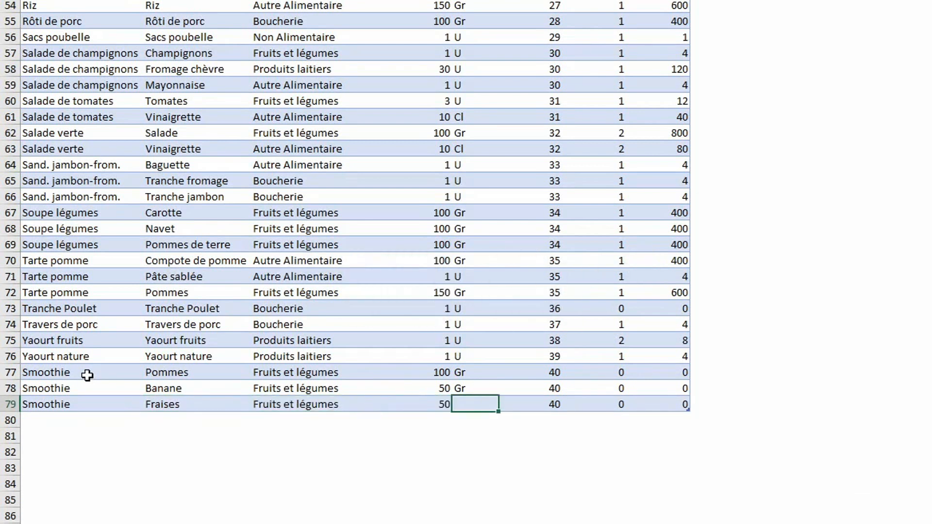
{"action": "type", "text": "Gr"}
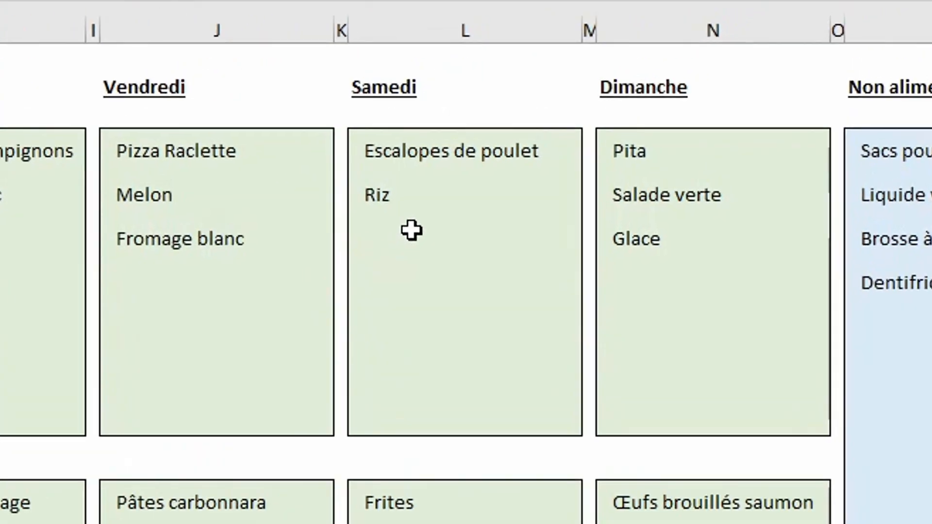
Step: Choose Smoothie as the third item, below Riz, in Samedi's first meal on the weekly menu sheet
{"action": "left_click", "coordinate": [607, 89]}
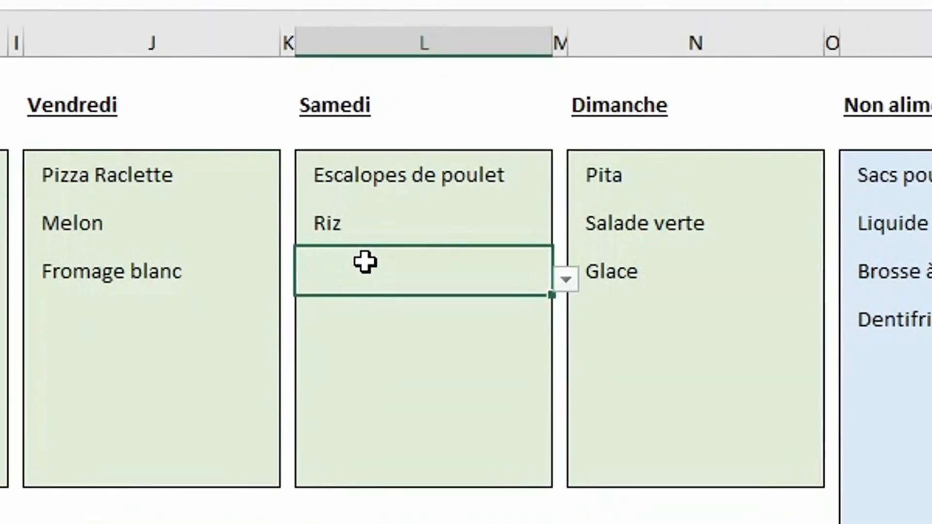
{"action": "left_click", "coordinate": [572, 284]}
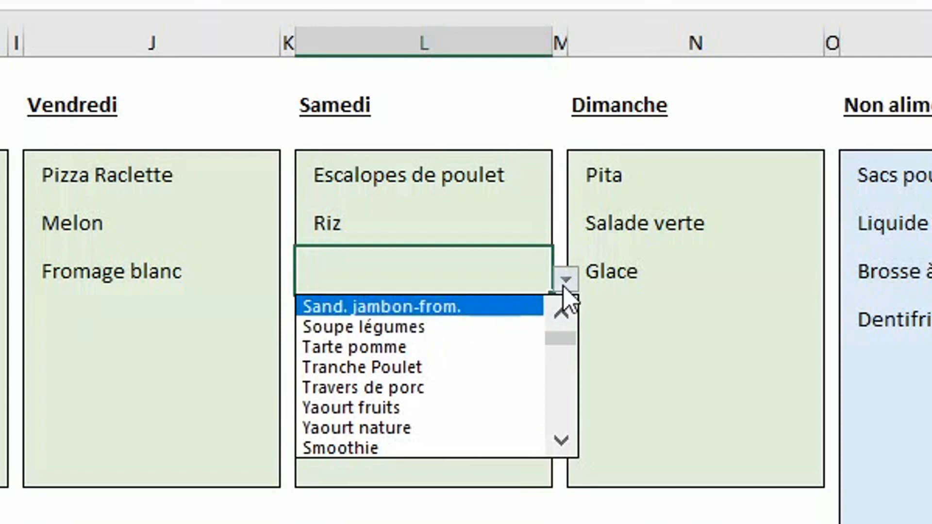
{"action": "left_click", "coordinate": [377, 447]}
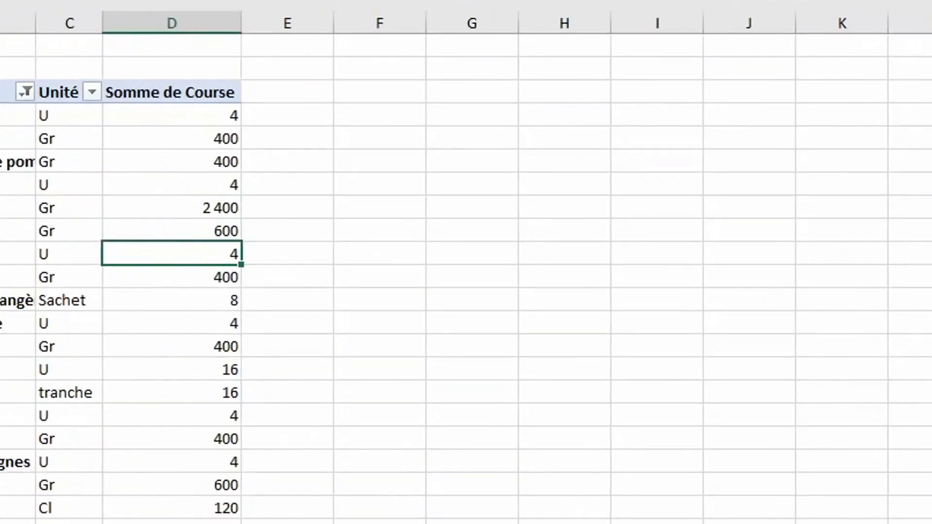
Step: Refresh the shopping list pivot table to include the ingredients of the added Smoothie
{"action": "scroll", "coordinate": [249, 479], "scroll_direction": "down", "scroll_amount": 6}
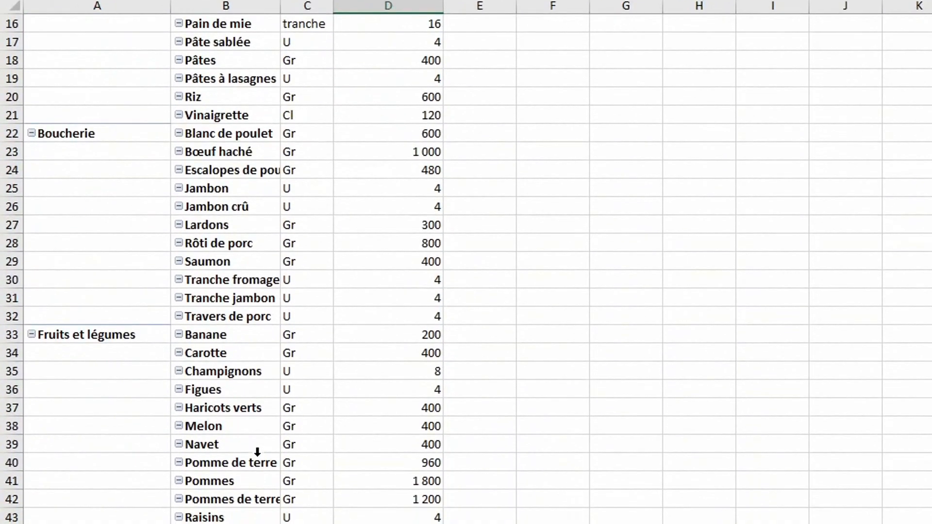
{"action": "scroll", "coordinate": [258, 443], "scroll_direction": "down", "scroll_amount": 1}
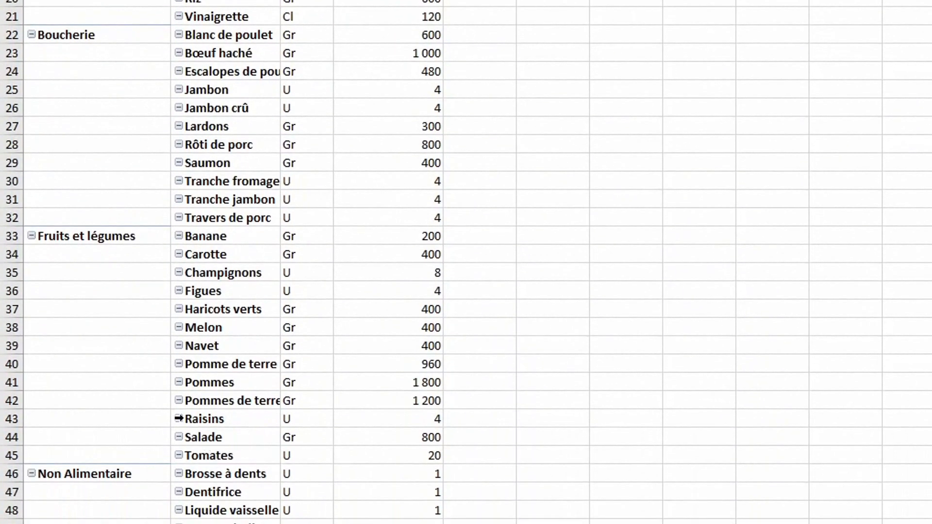
{"action": "right_click", "coordinate": [382, 307]}
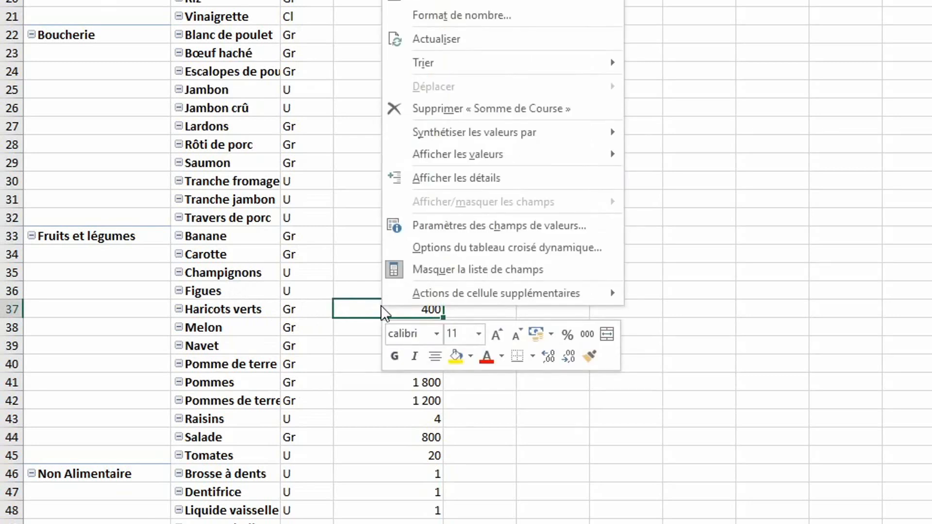
{"action": "left_click", "coordinate": [463, 37]}
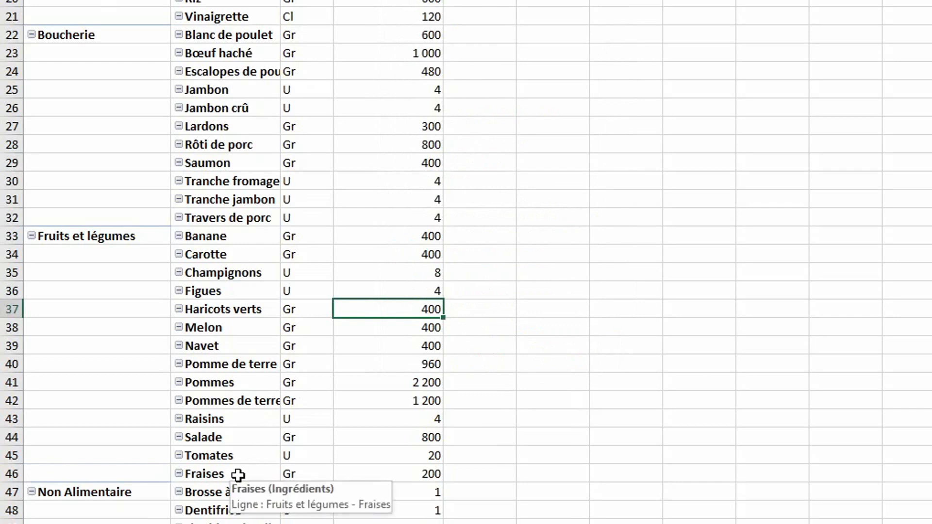